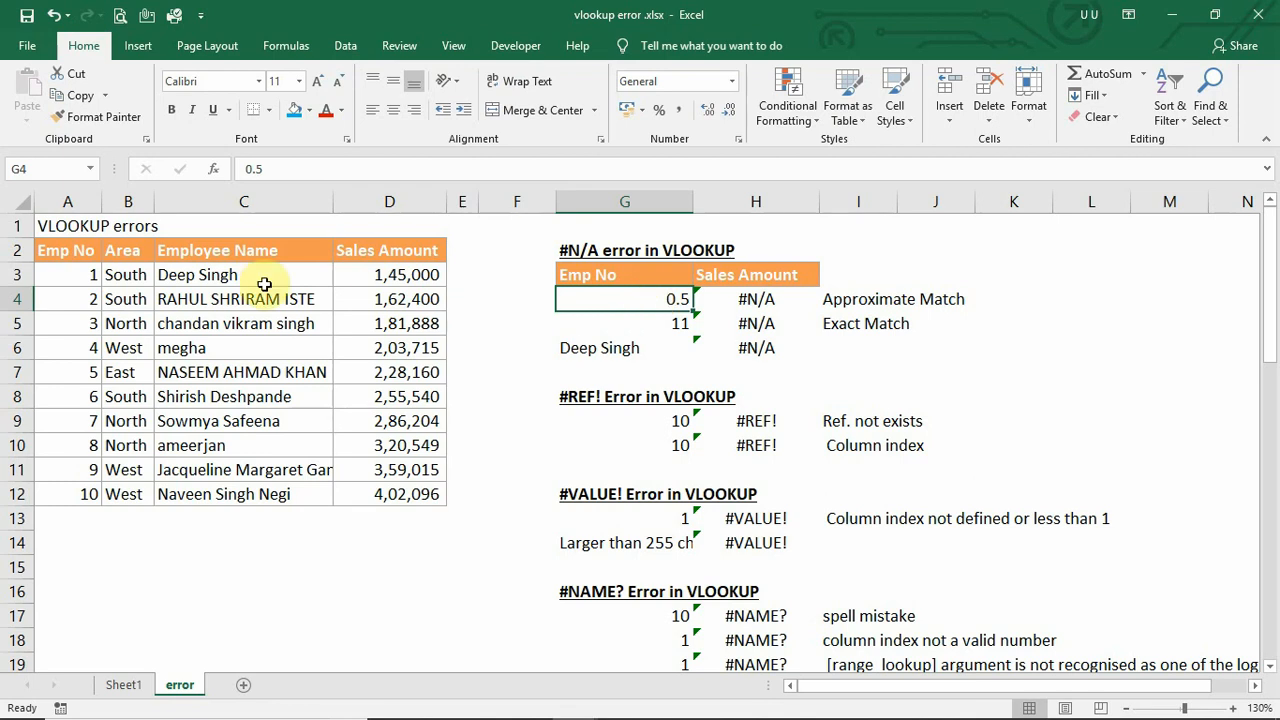
Step: Examine the approximate-match and exact-match #N/A lookups in H4 and H5 against the Emp No column and source table A3:D12
left_click_drag(63, 274, 85, 492)
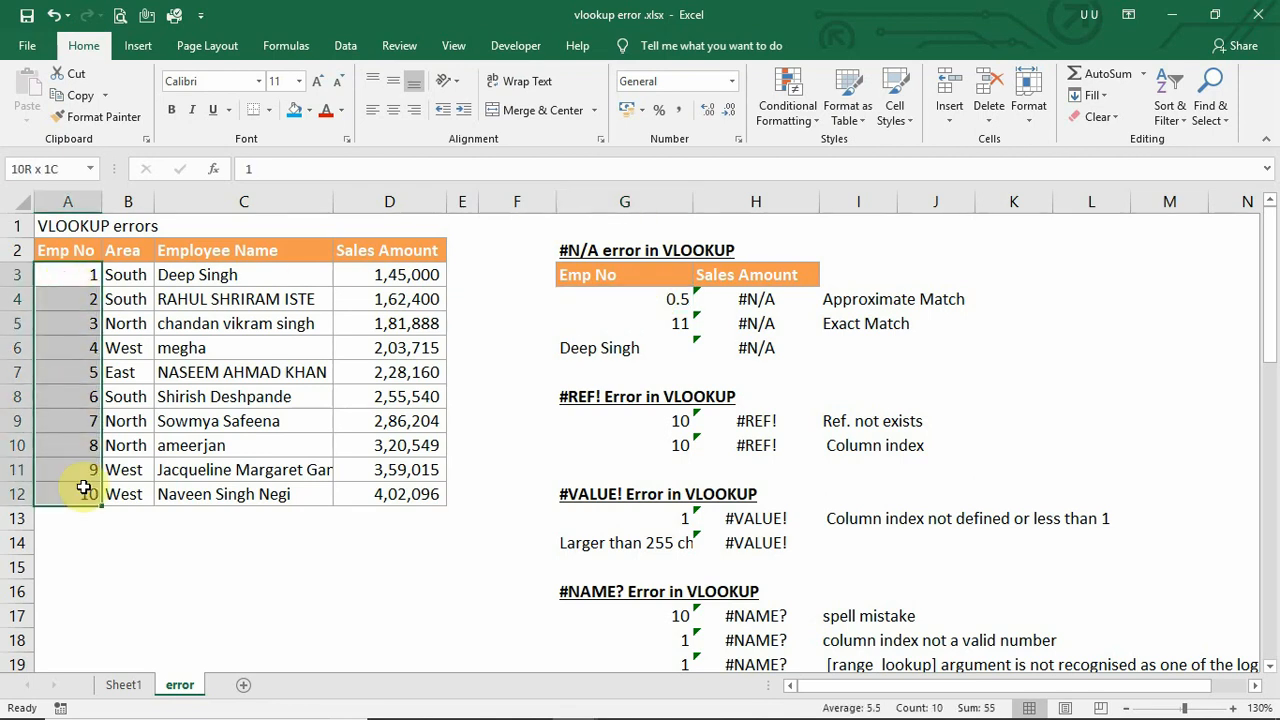
left_click(740, 299)
left_click(666, 323)
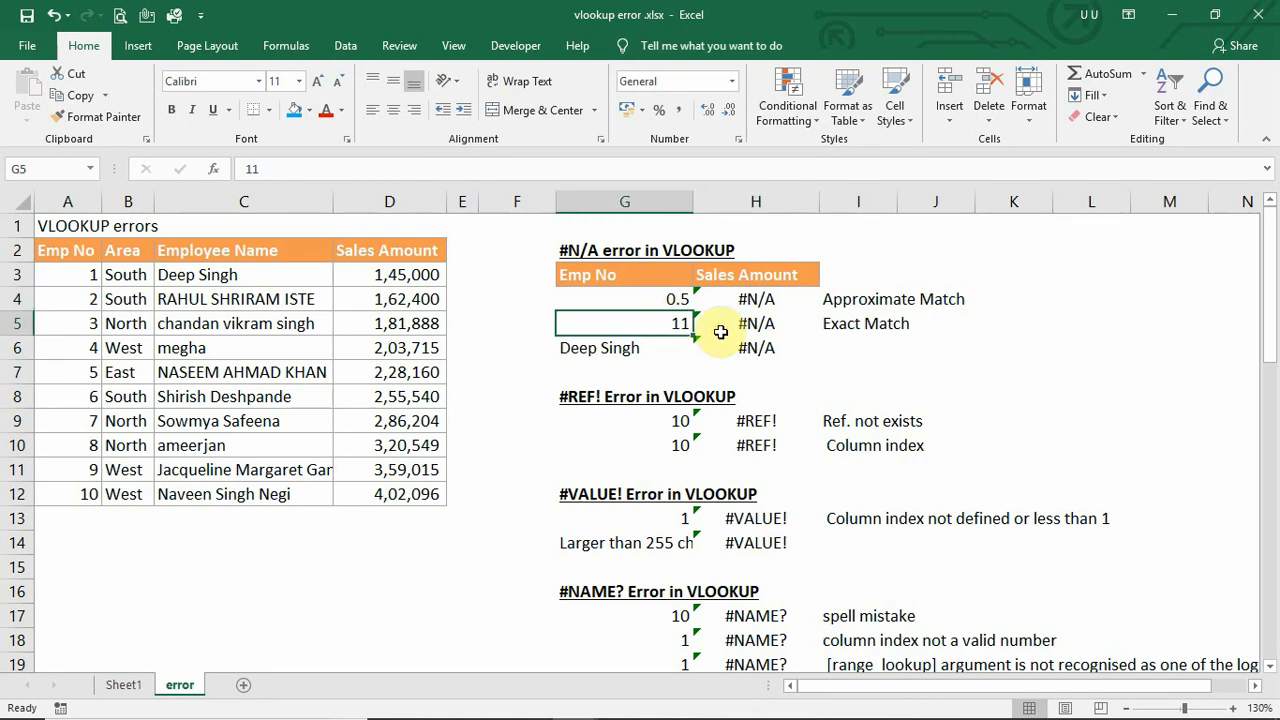
left_click(743, 322)
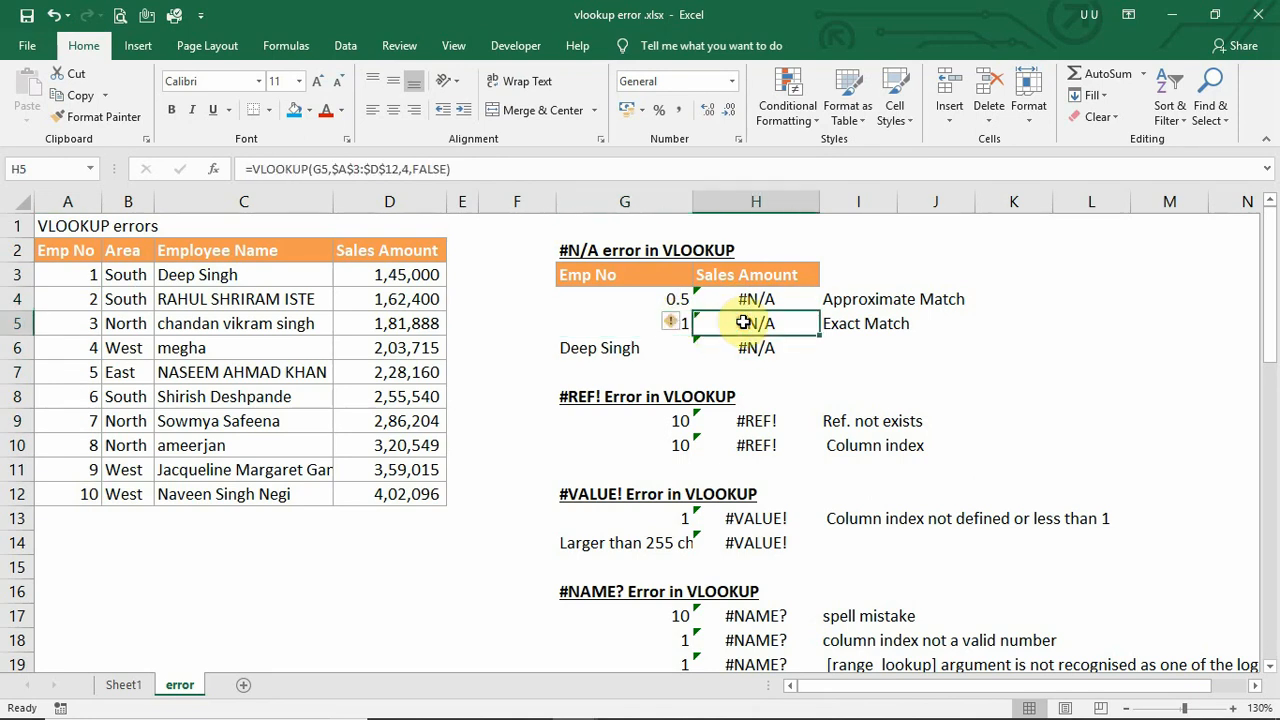
left_click(632, 327)
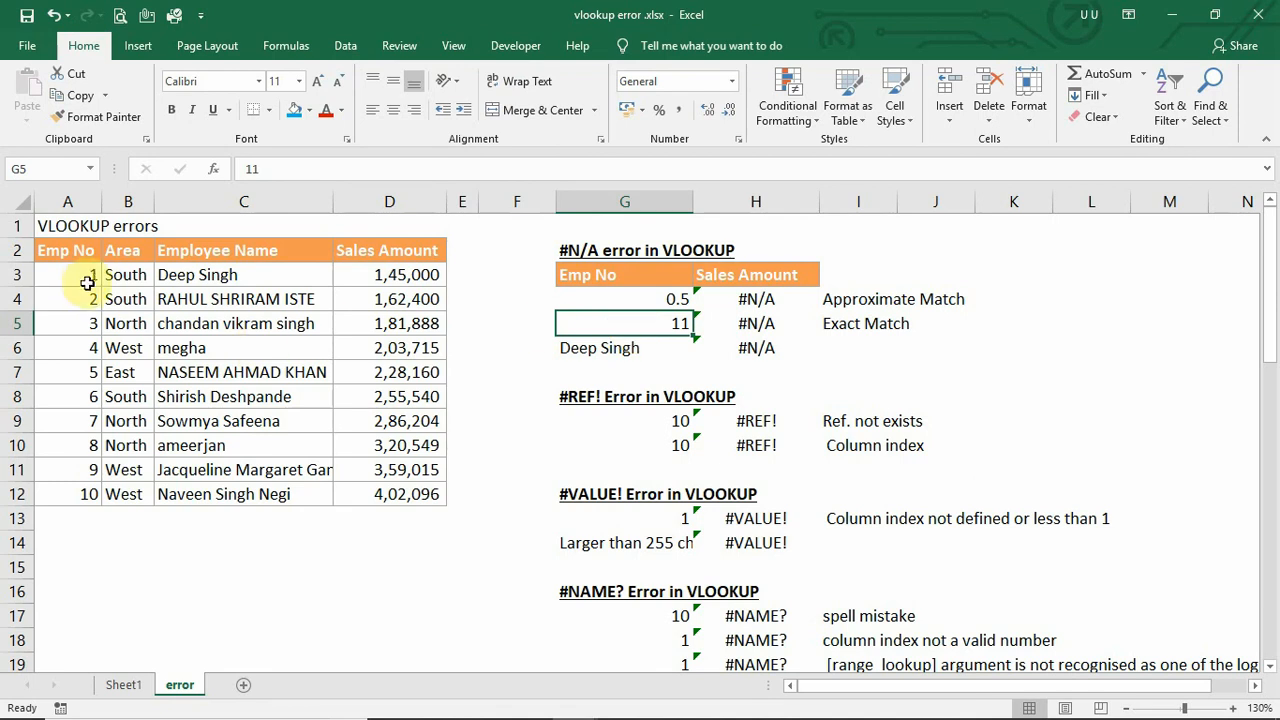
left_click_drag(88, 280, 374, 489)
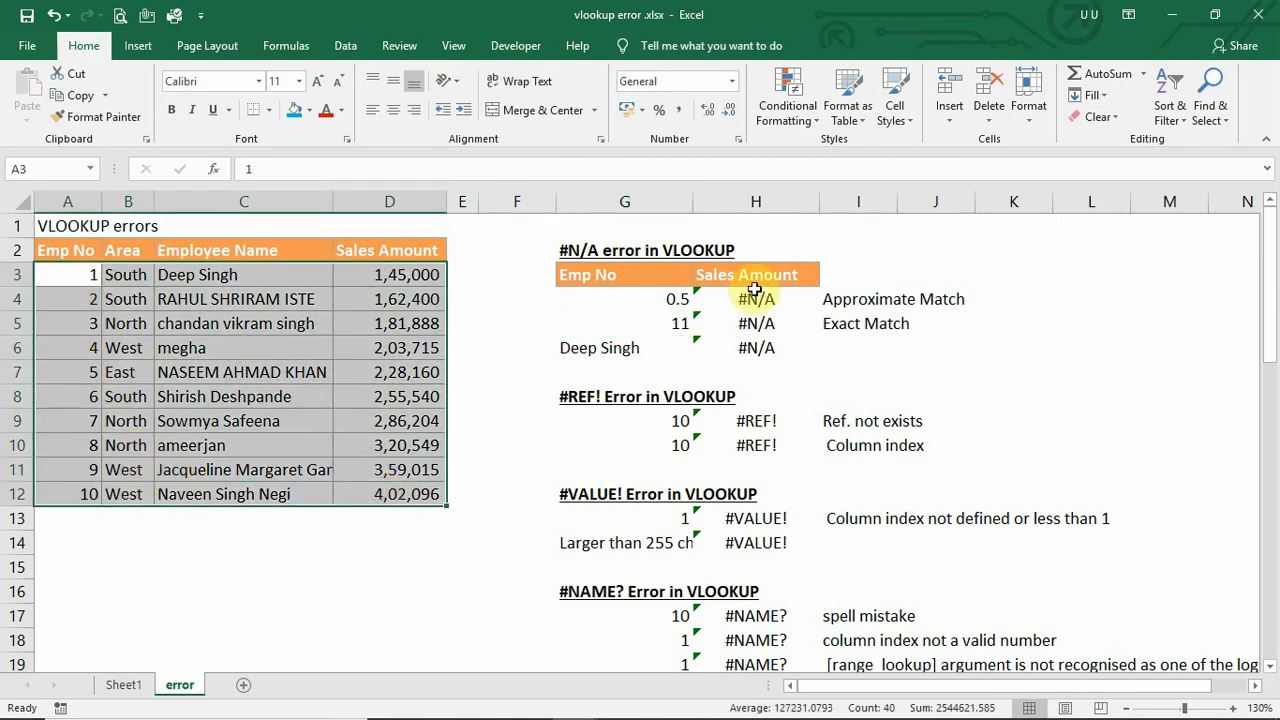
left_click(751, 320)
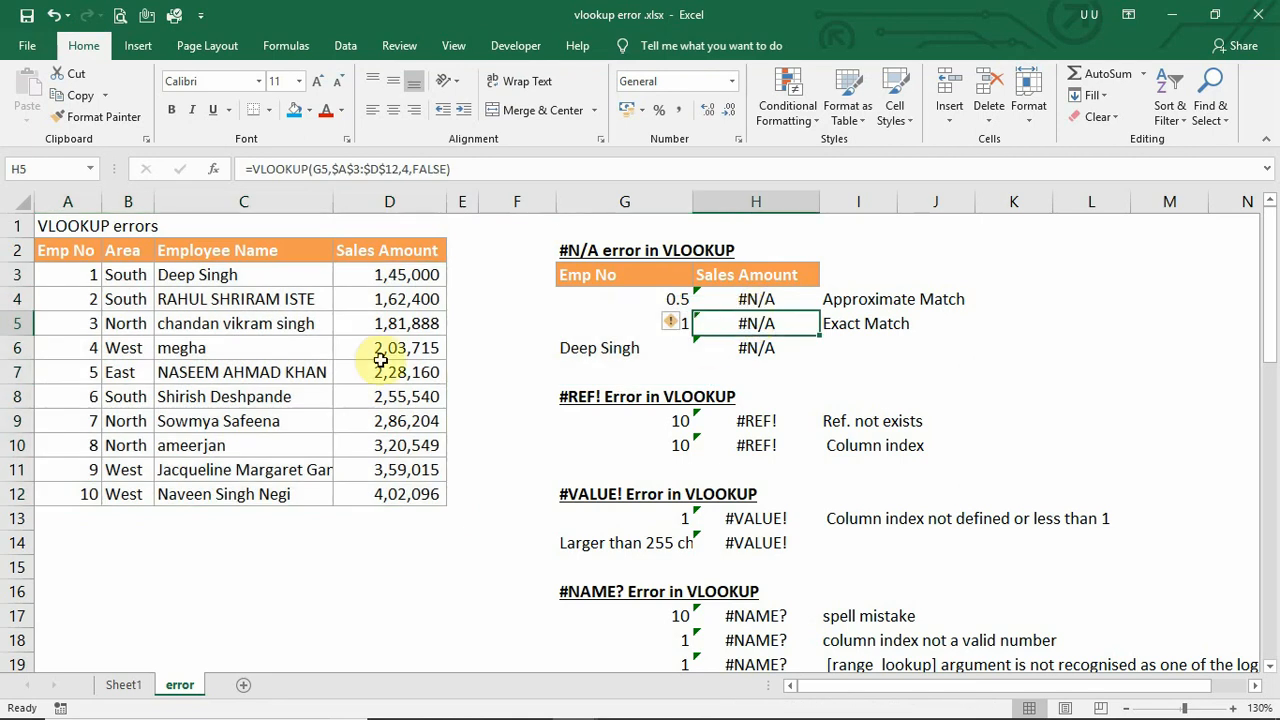
left_click_drag(87, 274, 86, 466)
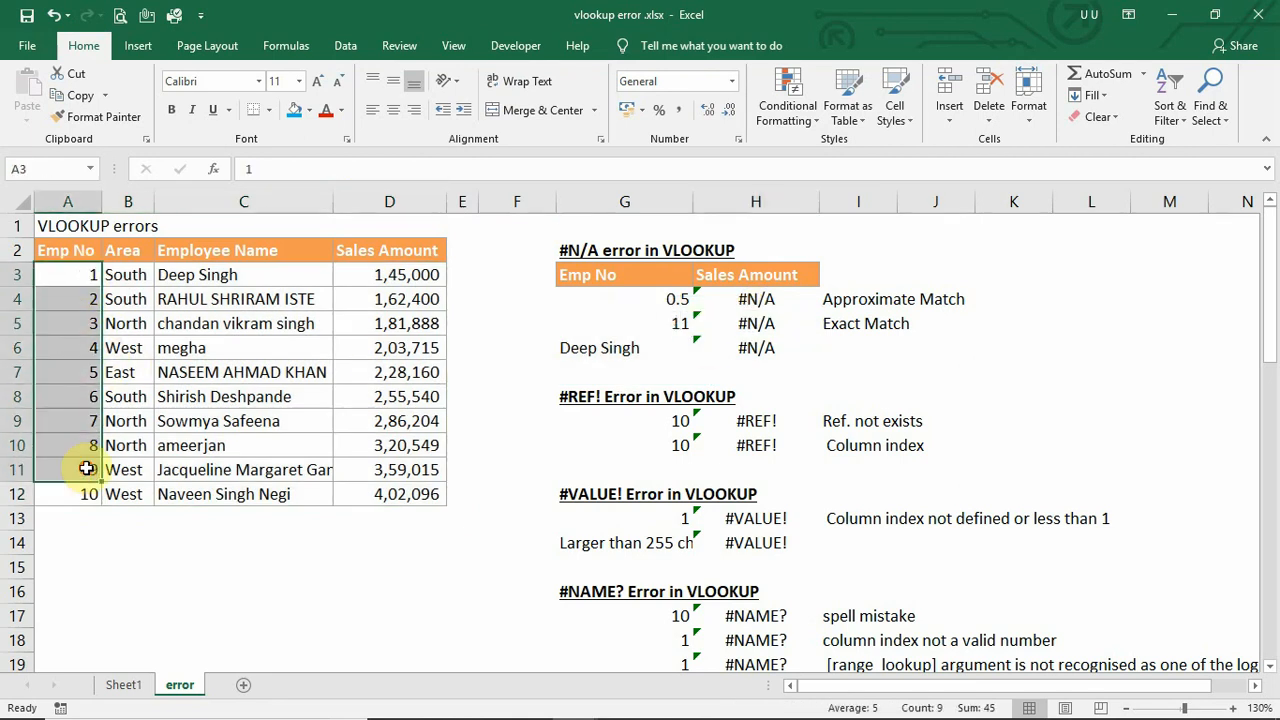
left_click(766, 322)
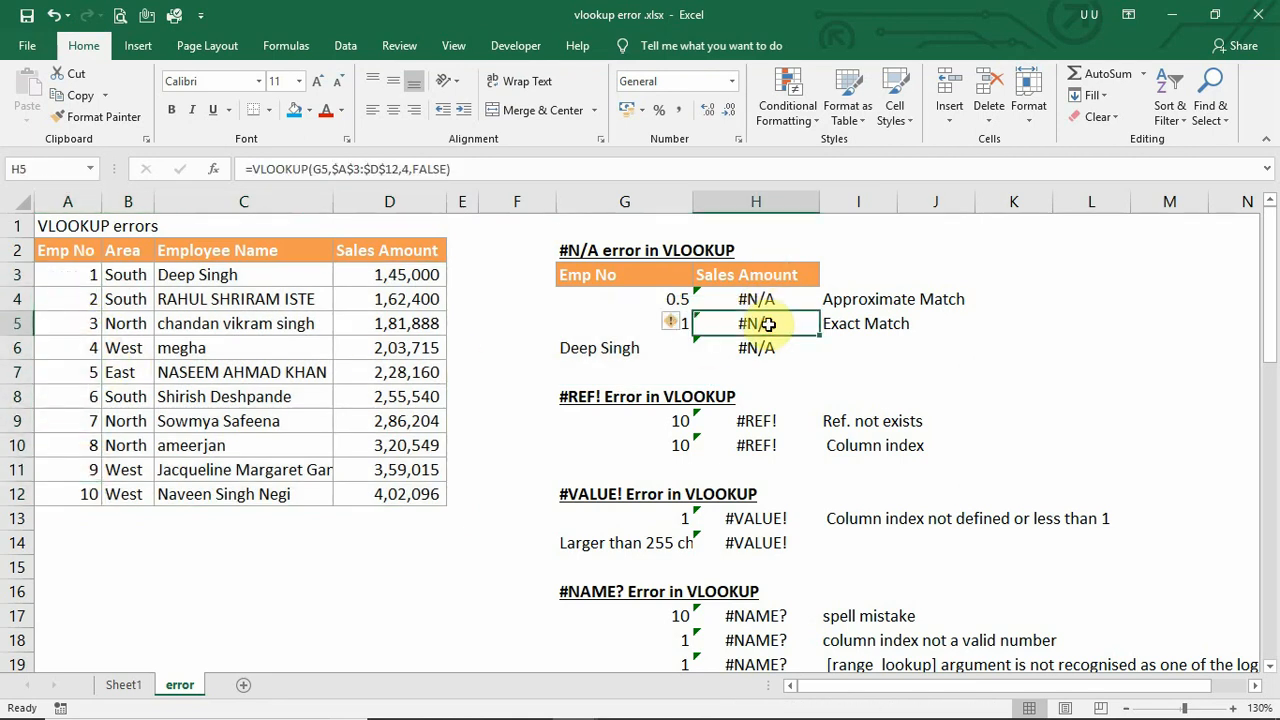
Step: Examine the name-based VLOOKUP in H6, comparing its lookup value in G6 with the source table's Emp No and Employee Name columns
left_click(745, 347)
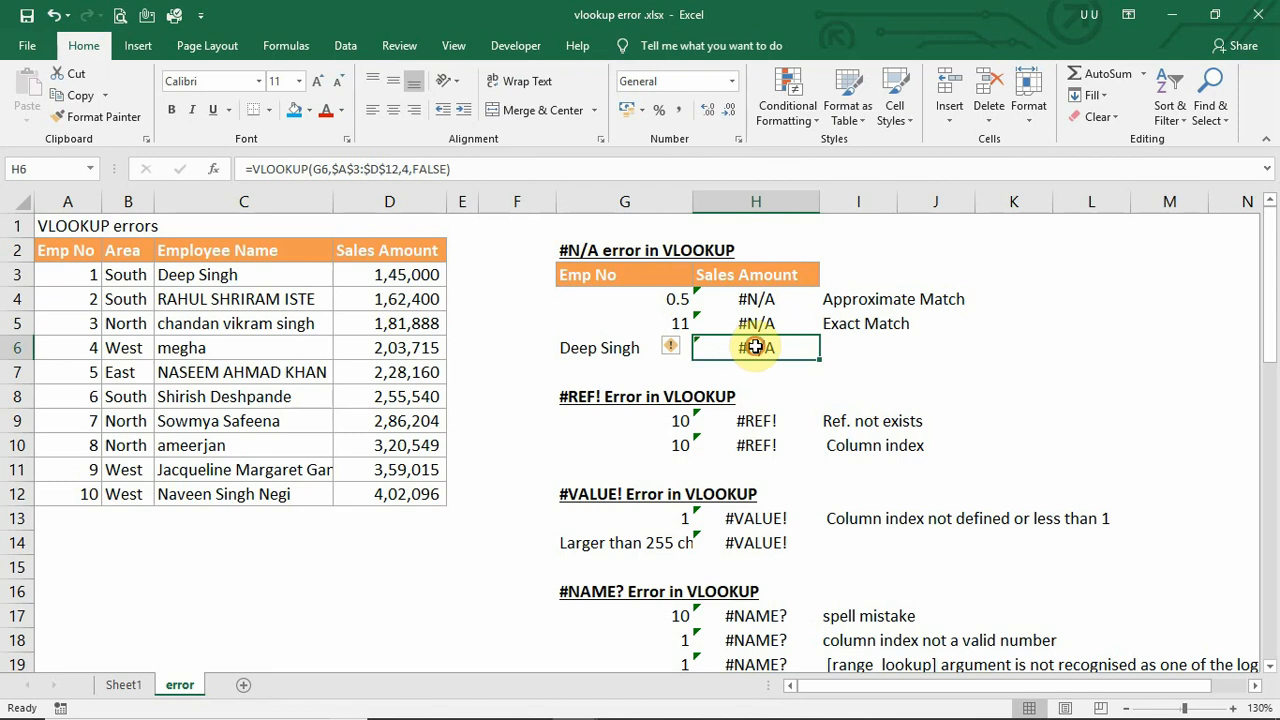
left_click(612, 352)
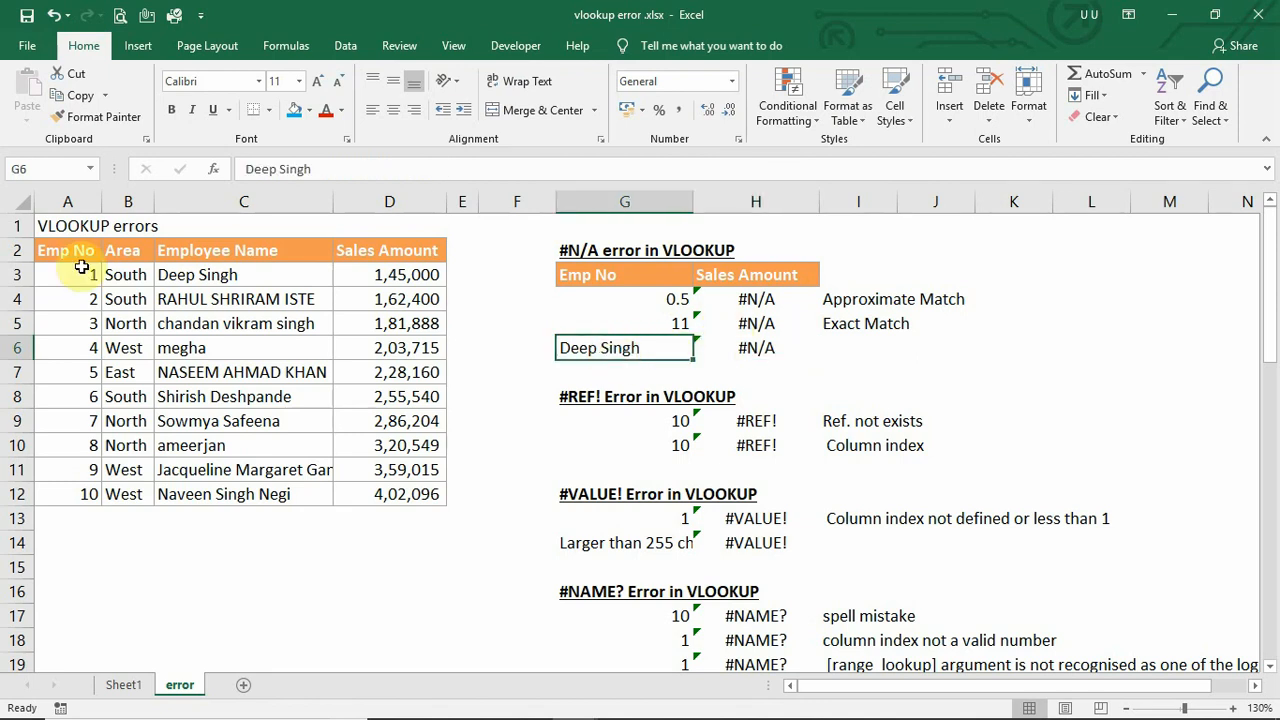
left_click_drag(81, 267, 357, 491)
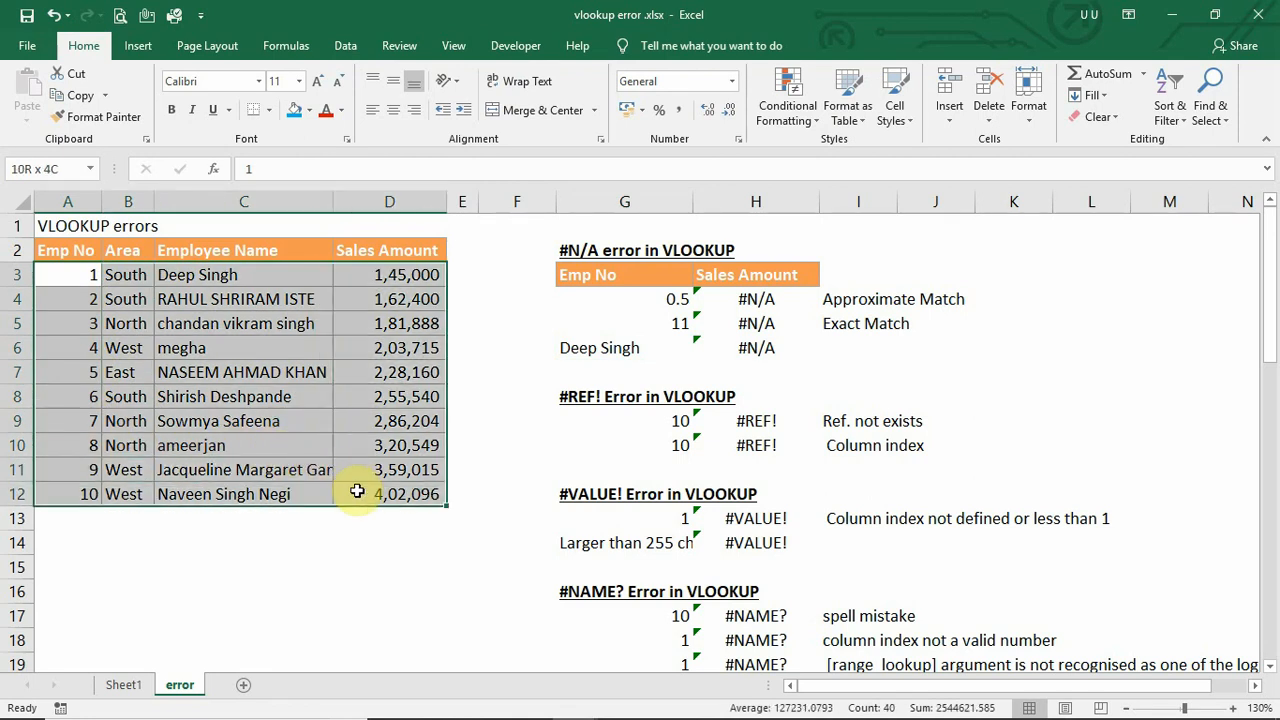
left_click(752, 347)
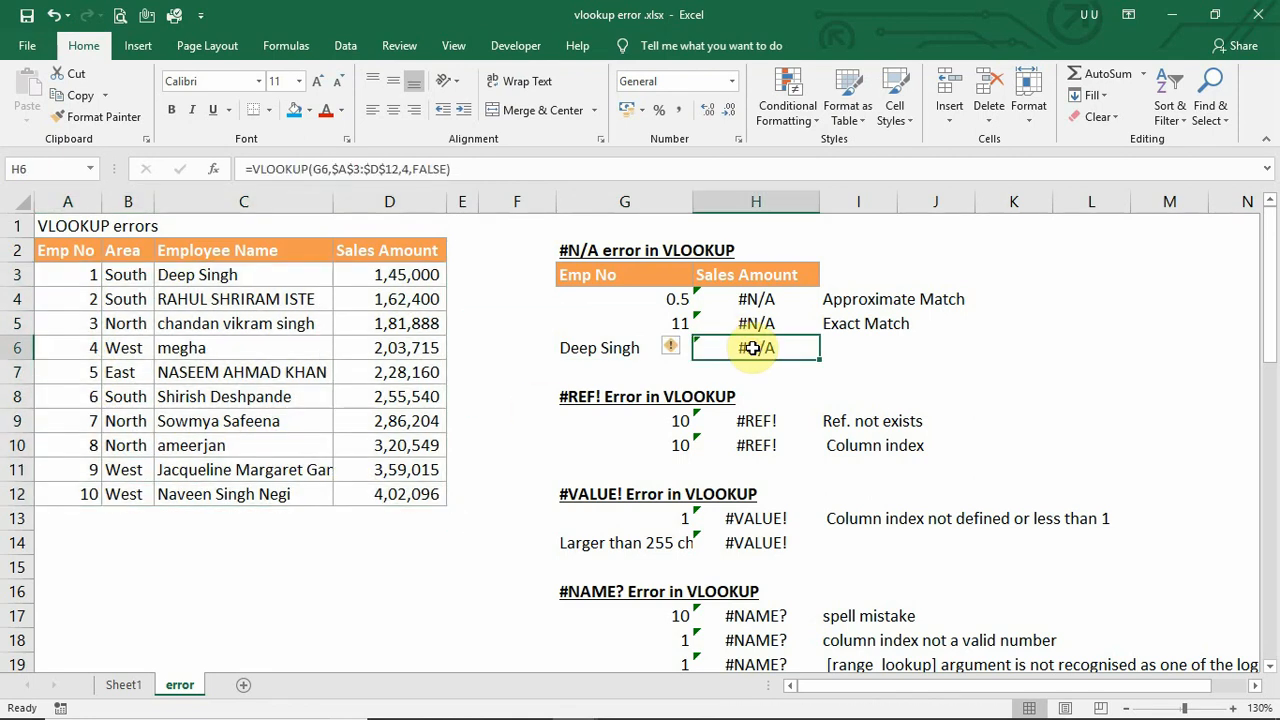
left_click(610, 347)
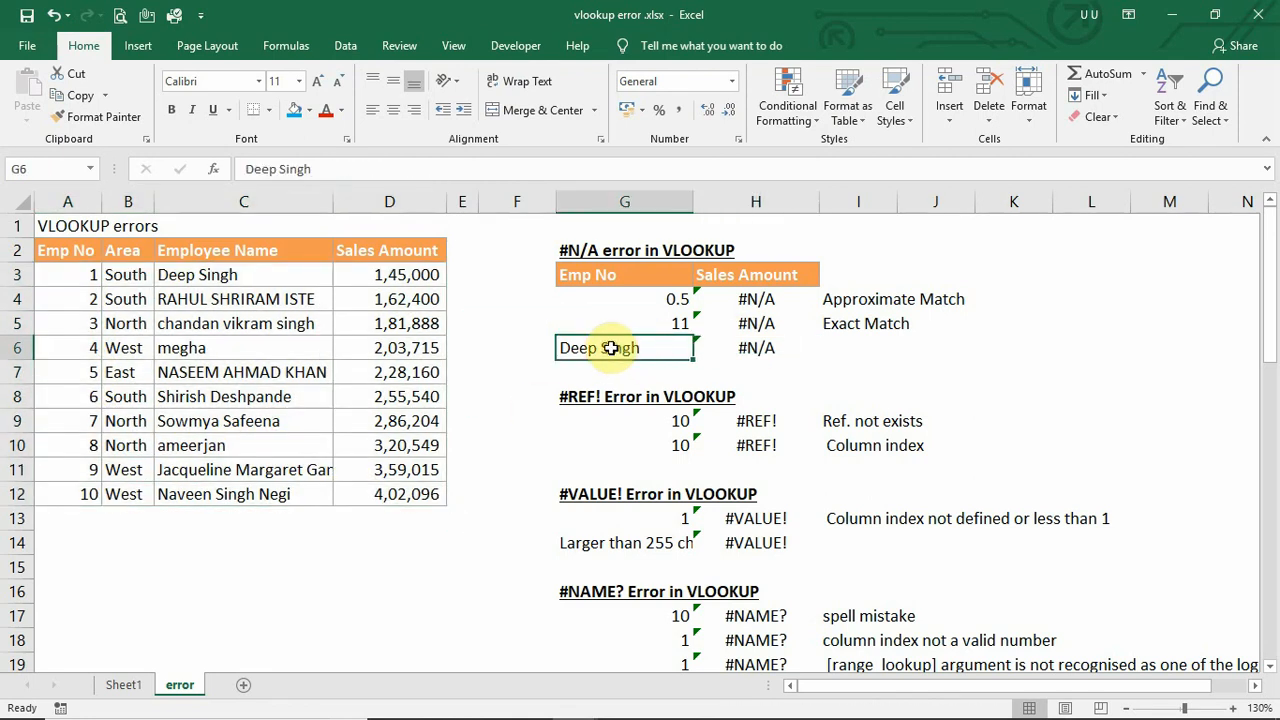
left_click_drag(77, 274, 163, 471)
left_click(638, 347)
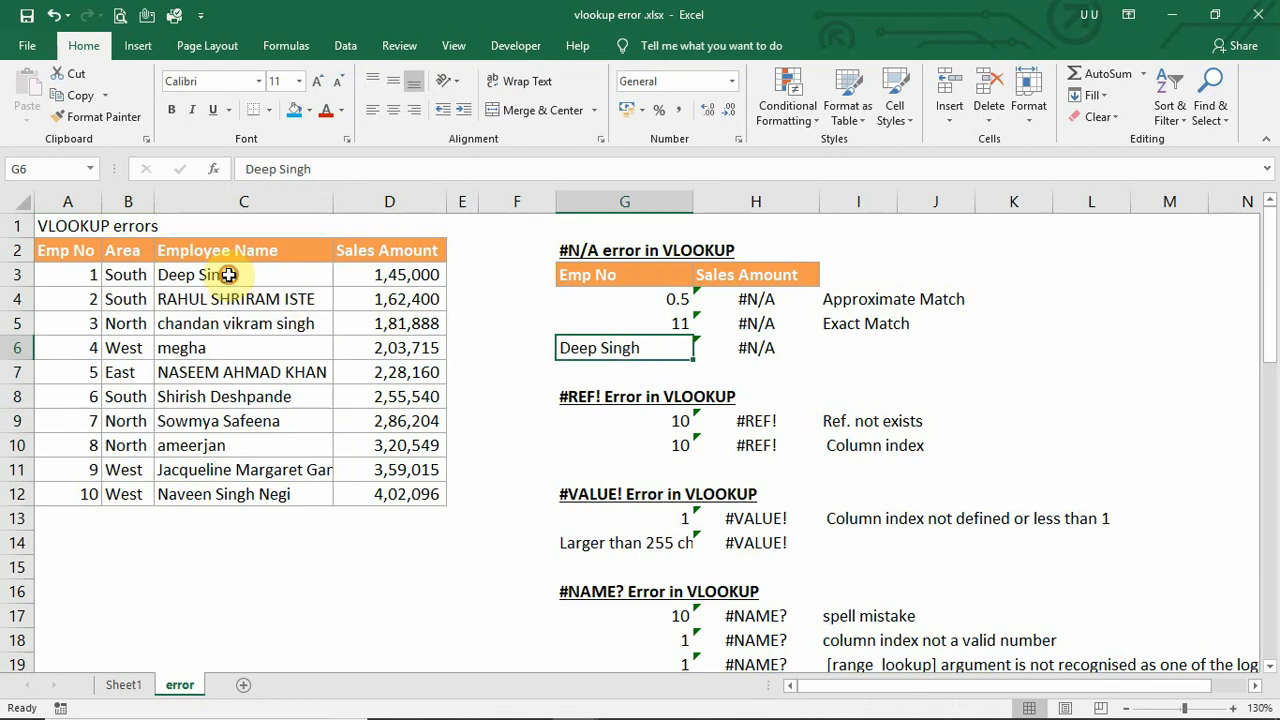
left_click_drag(228, 275, 385, 494)
left_click(752, 347)
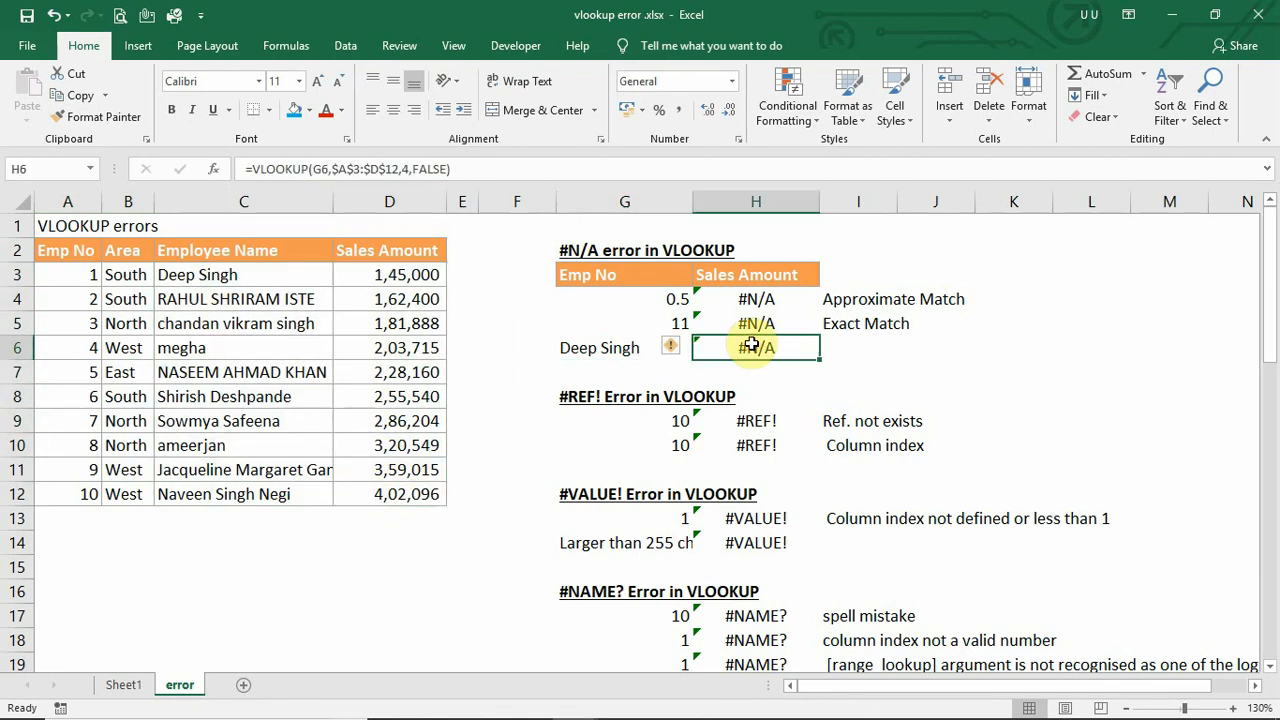
Step: Correct the VLOOKUP in H6 by setting its table array to $C$3:$D$12 and its column index to 2
double_click(752, 347)
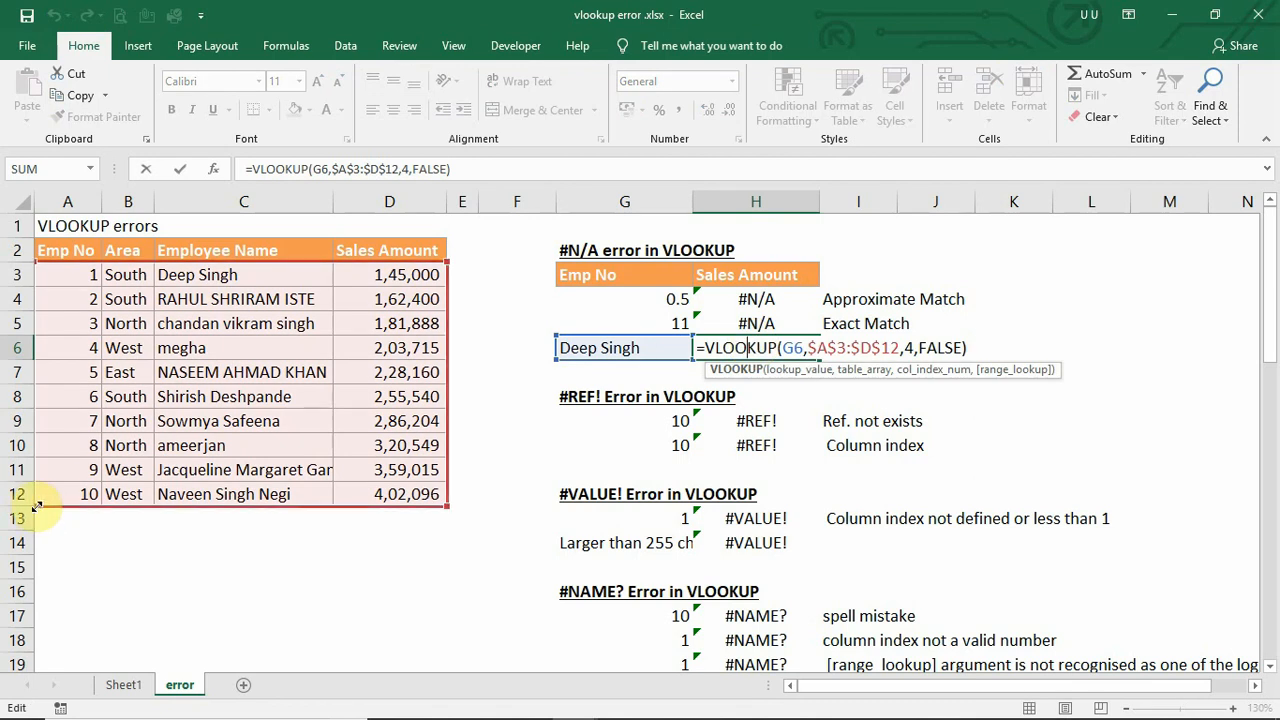
left_click_drag(36, 506, 147, 502)
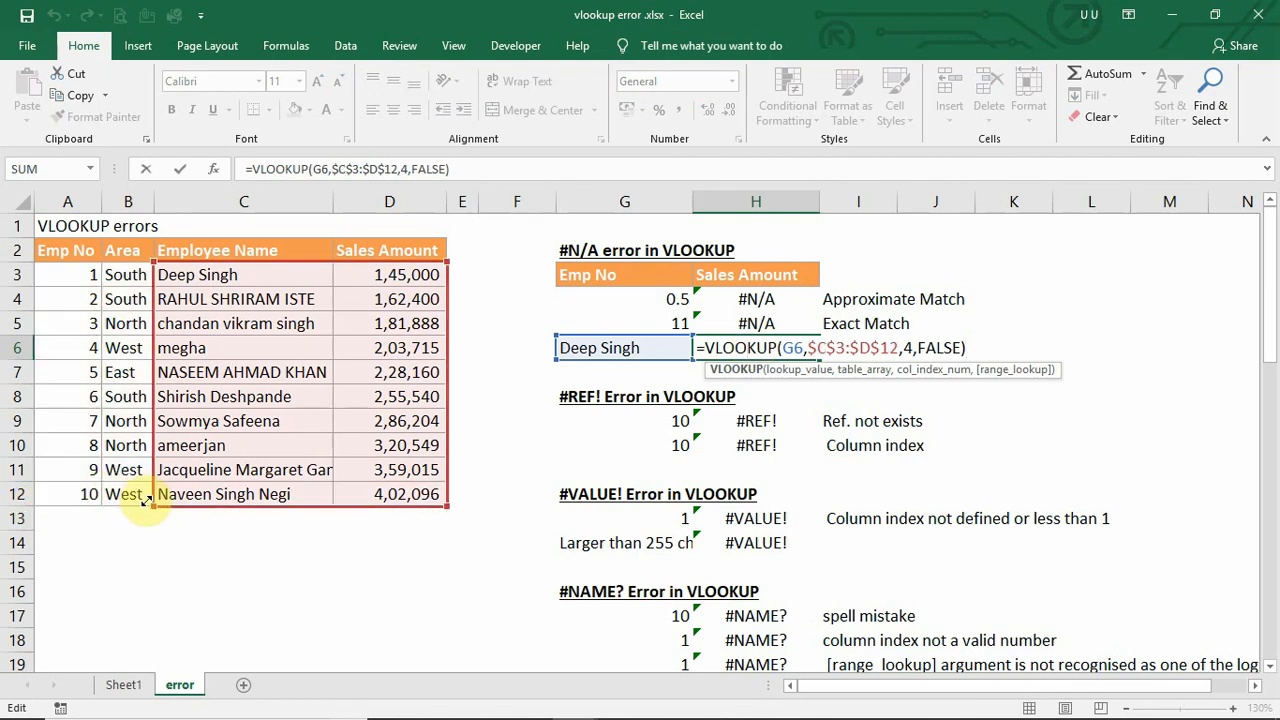
double_click(908, 347)
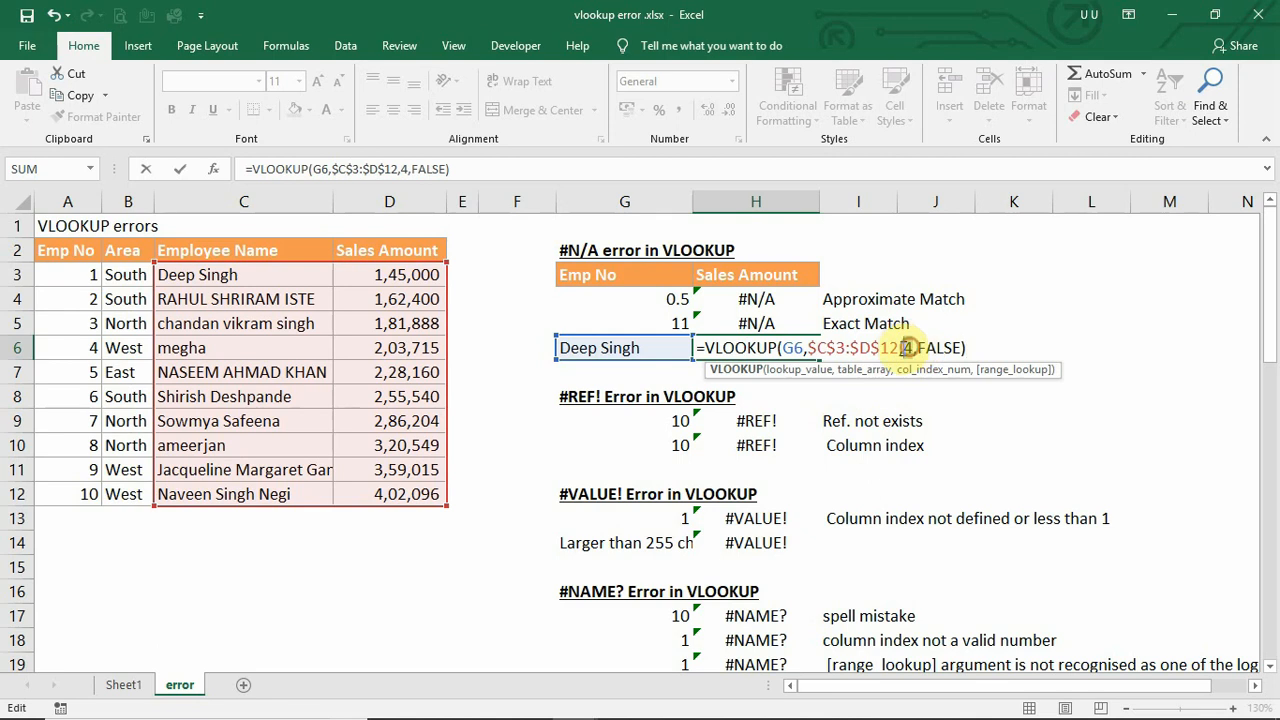
type("2")
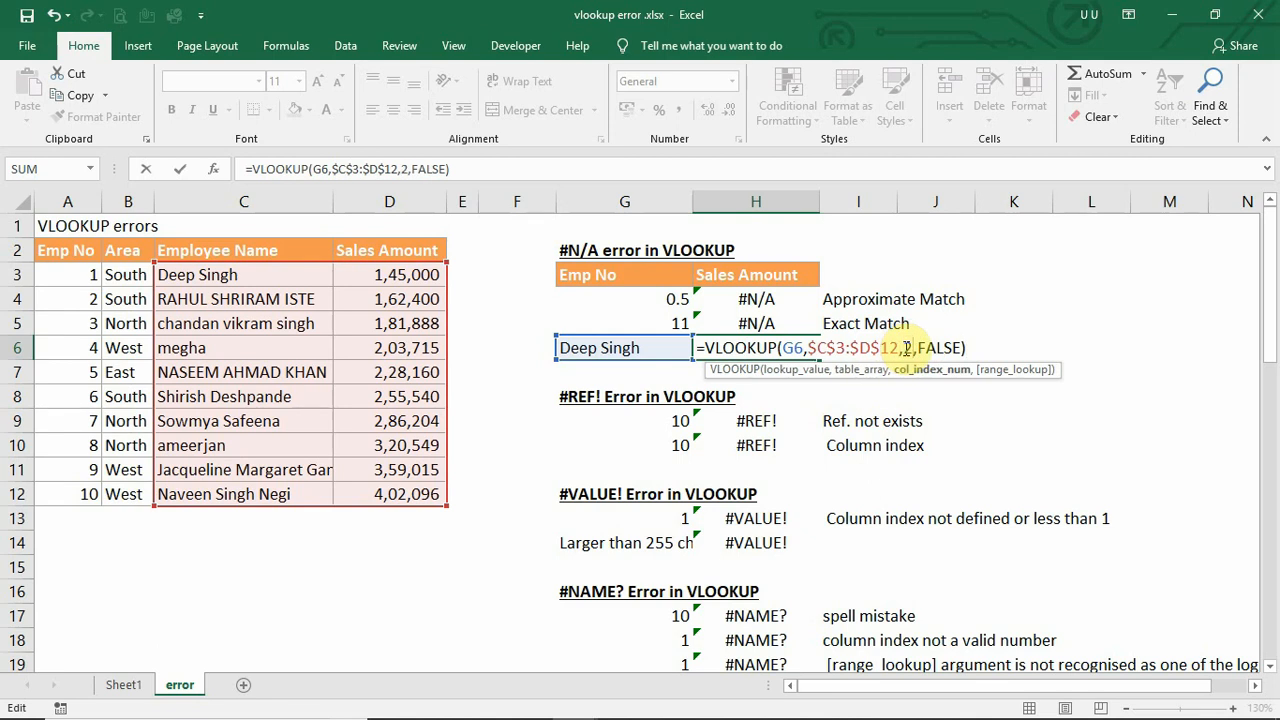
key("Return")
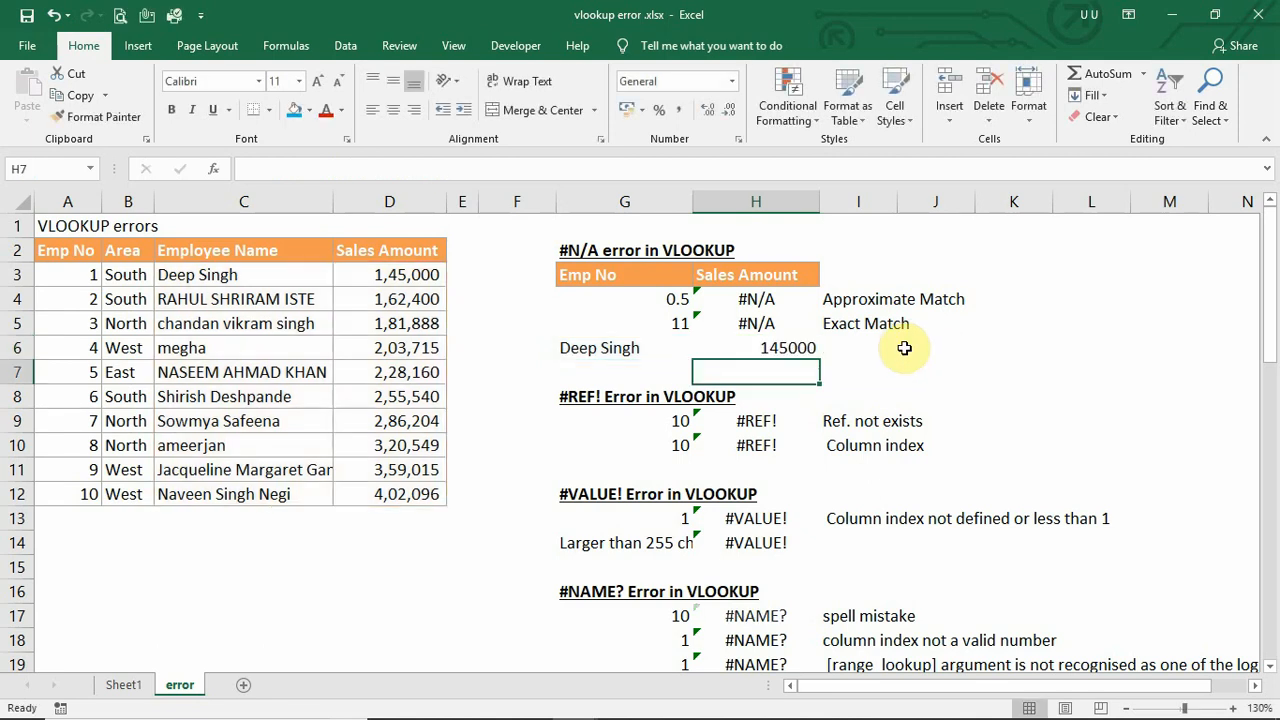
left_click(805, 347)
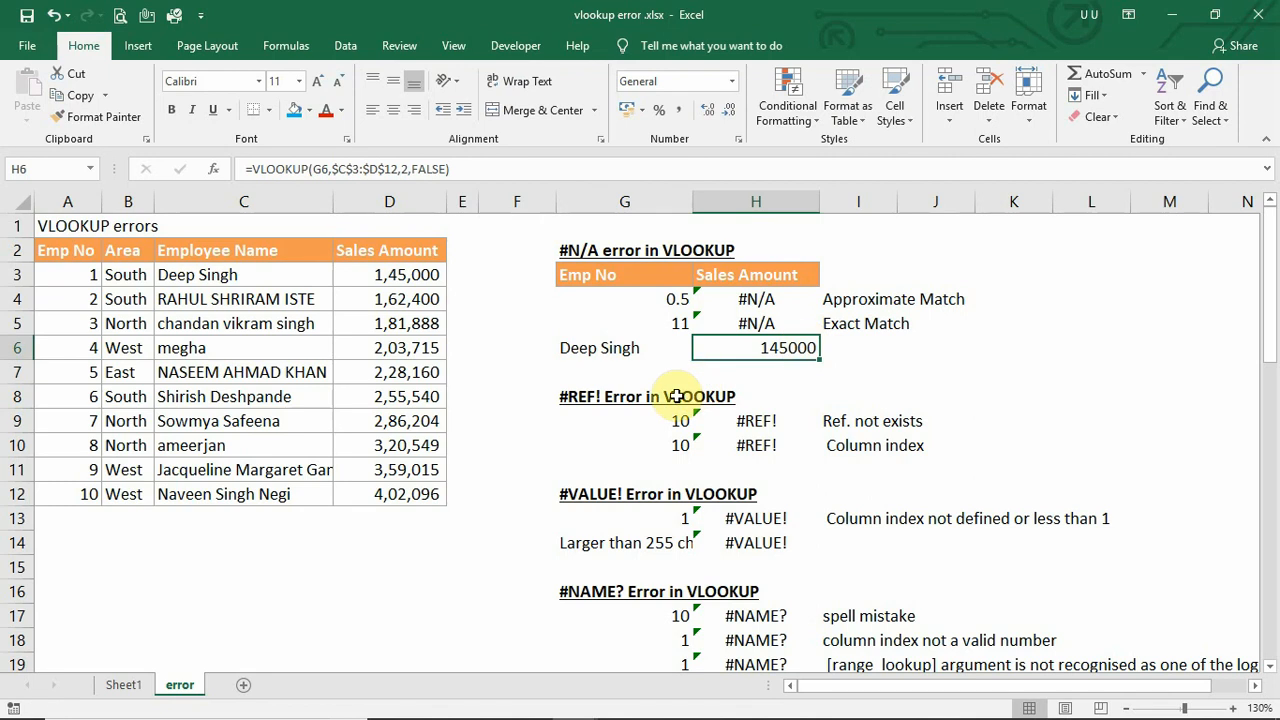
Step: Inspect the H9 formula under the #REF! error heading, highlighting its table array argument
left_click(586, 397)
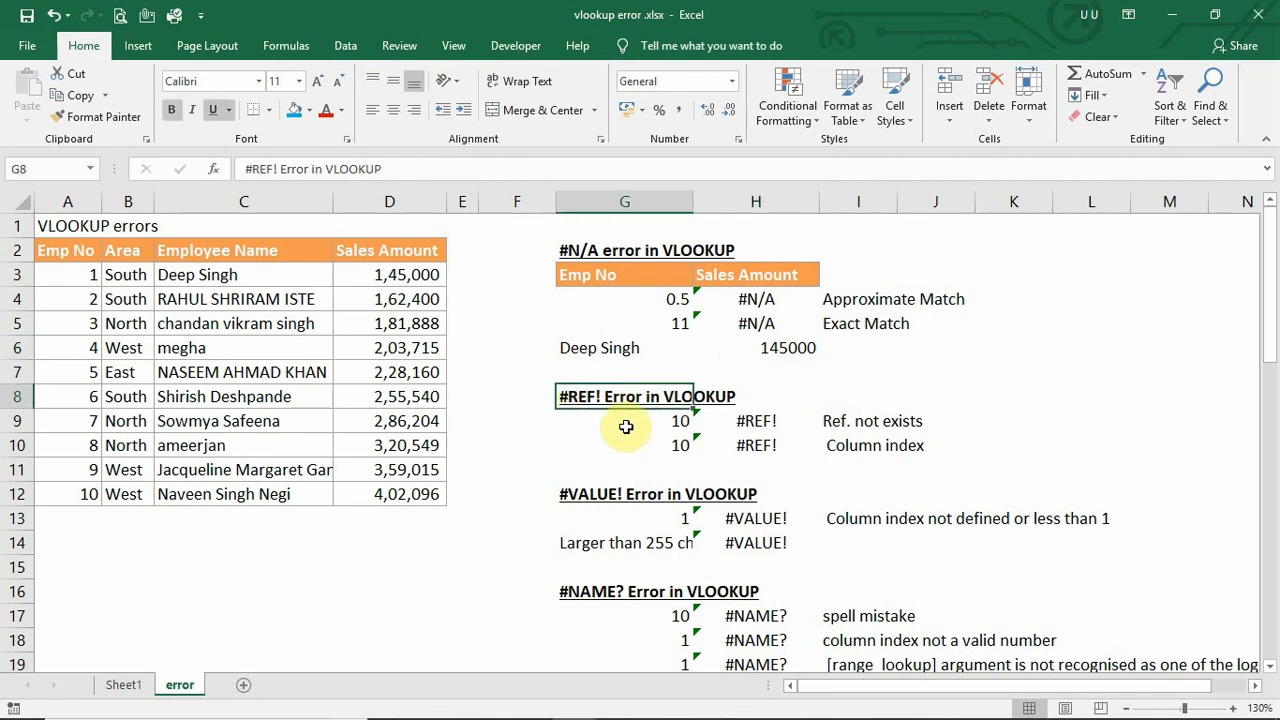
left_click(744, 421)
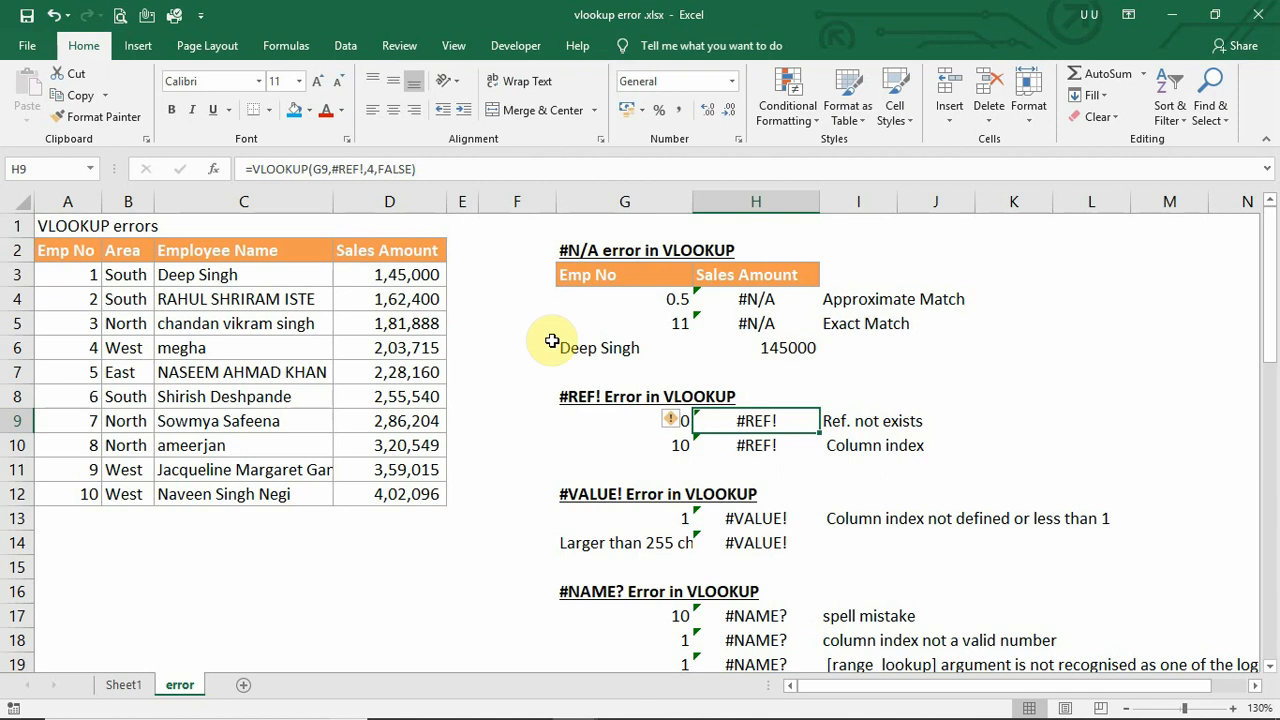
left_click_drag(331, 170, 355, 166)
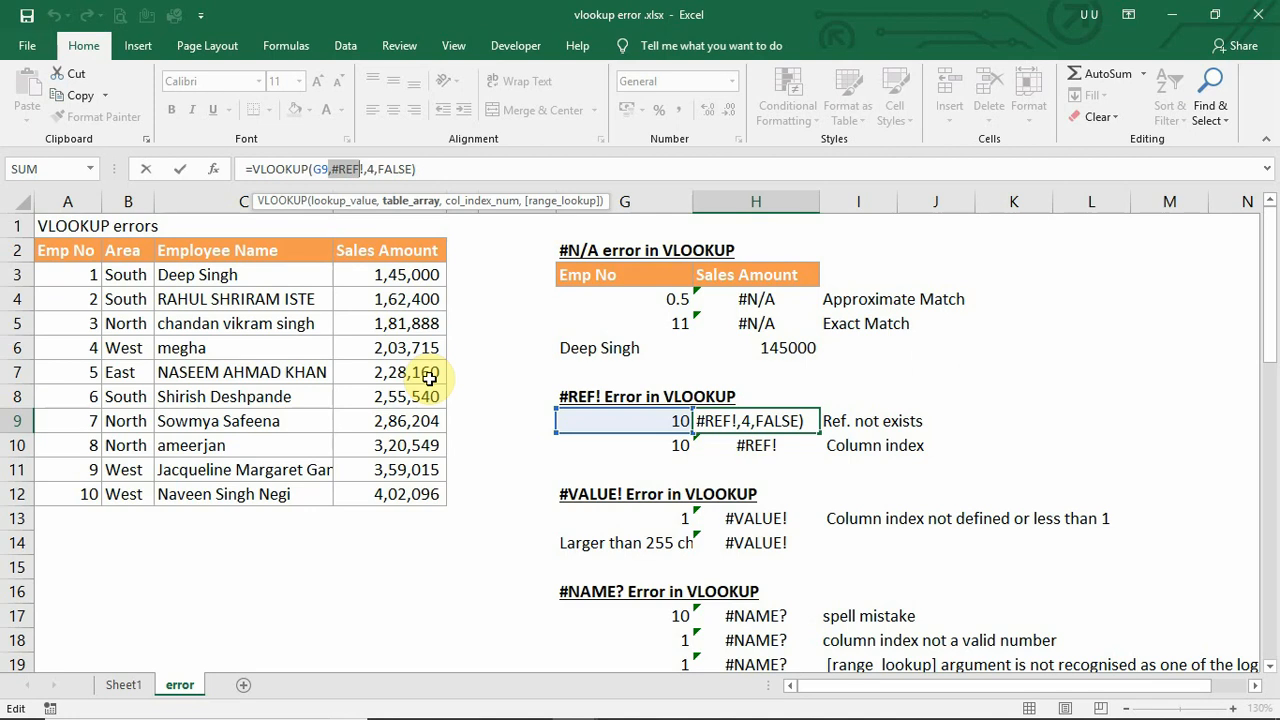
key("ctrl+Return")
left_click_drag(334, 169, 363, 169)
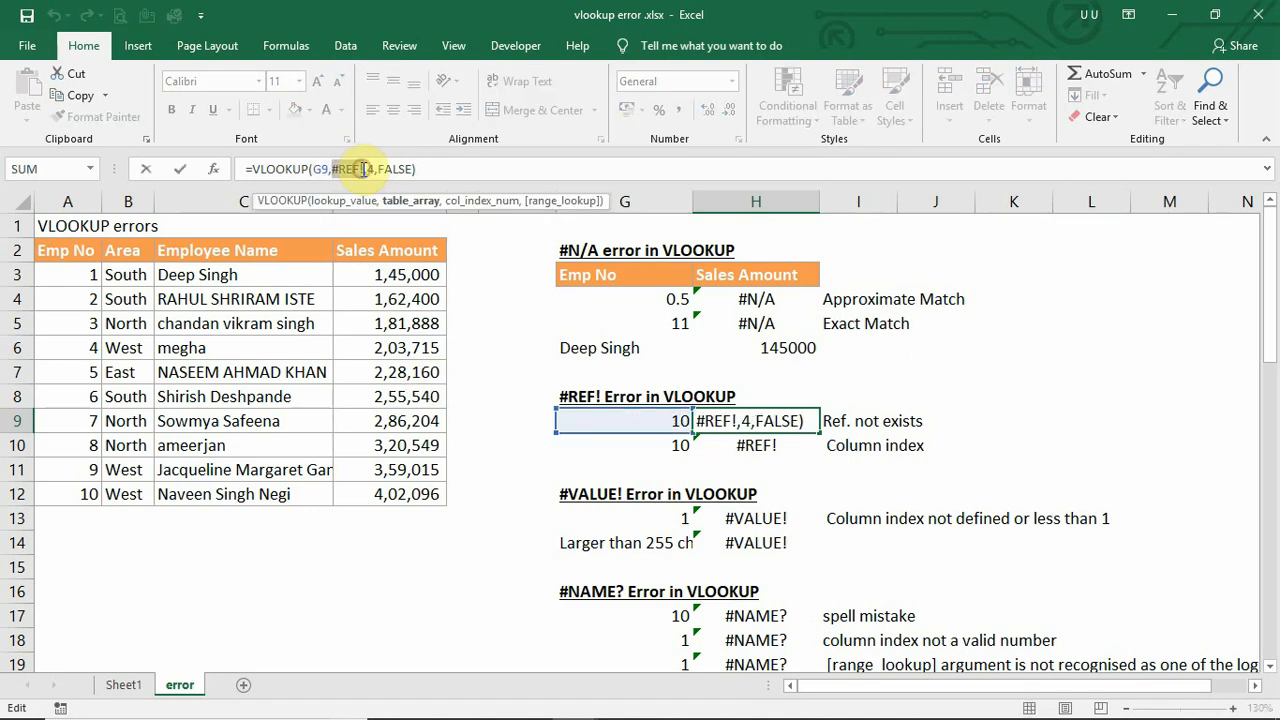
key("Escape")
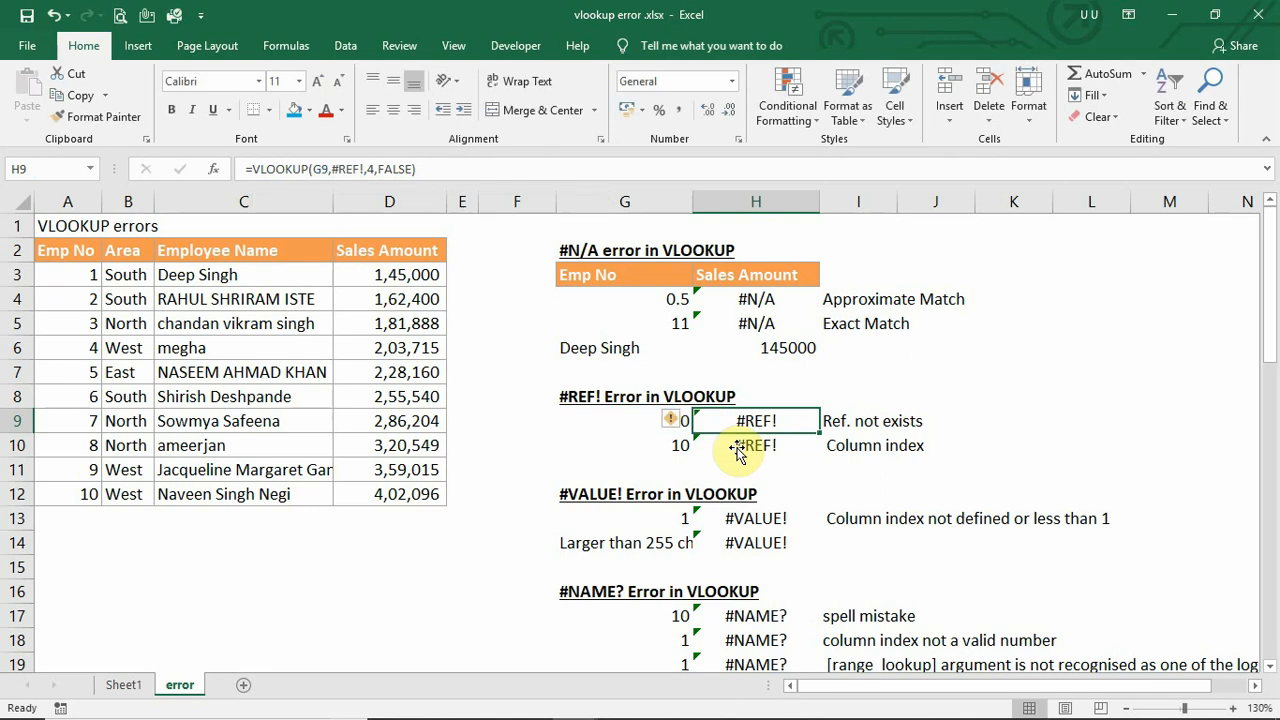
Step: Set the column index to 4 in the VLOOKUP formula in H10
left_click(766, 445)
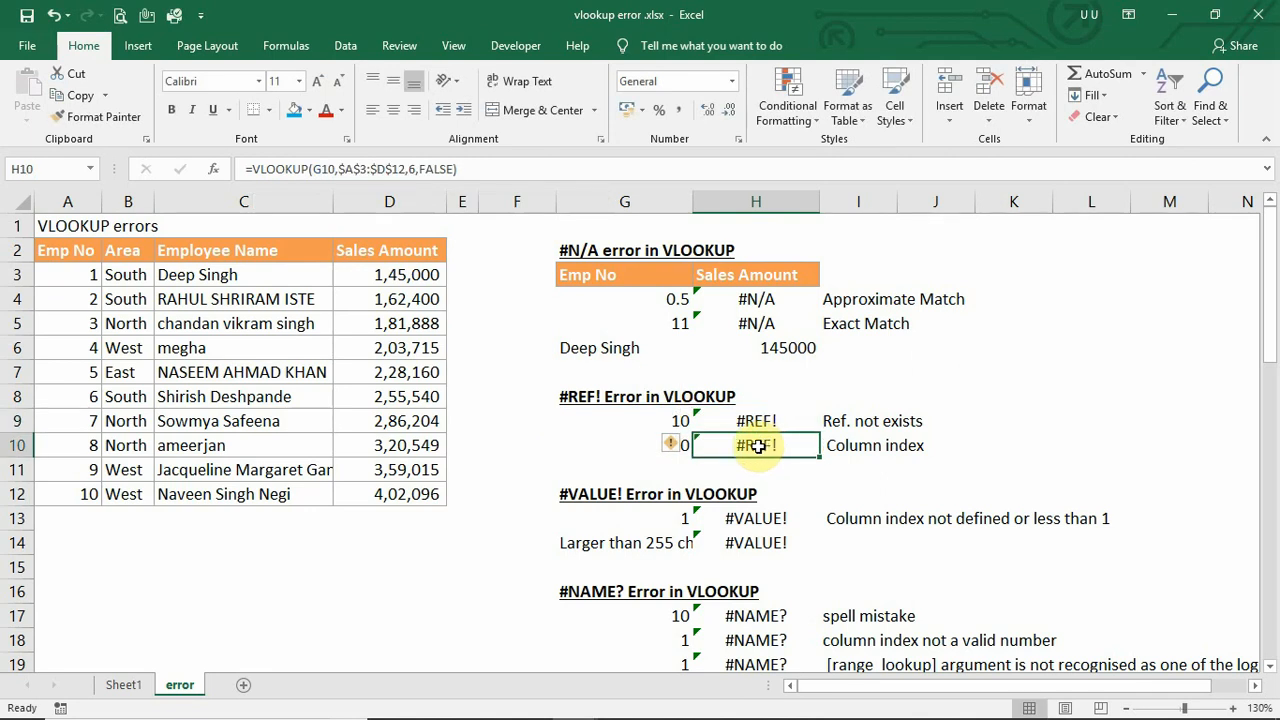
double_click(758, 445)
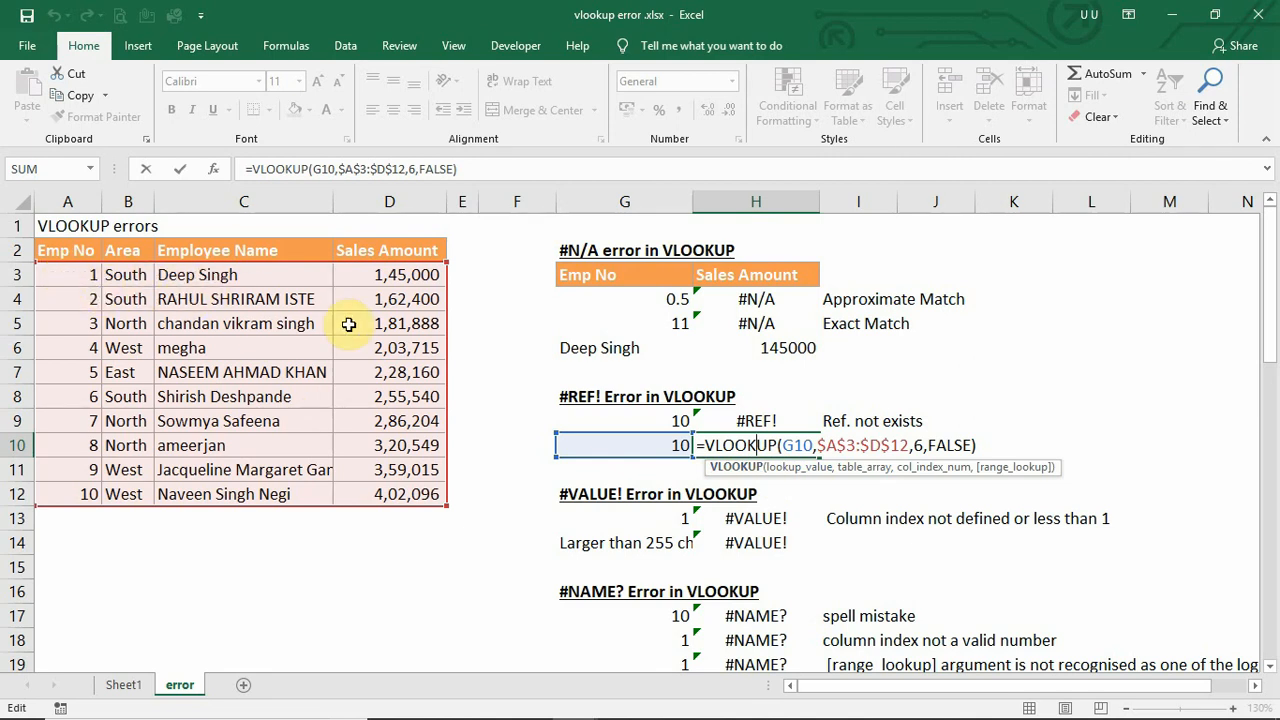
left_click(915, 446)
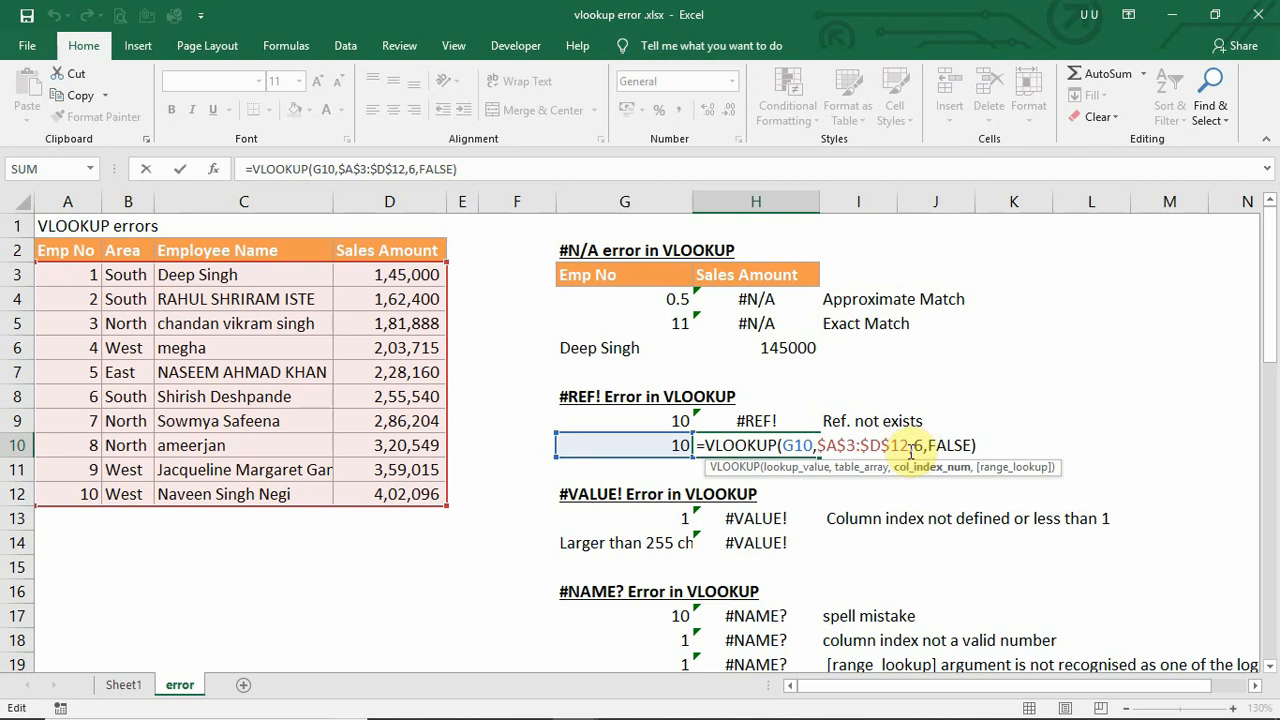
key("Escape")
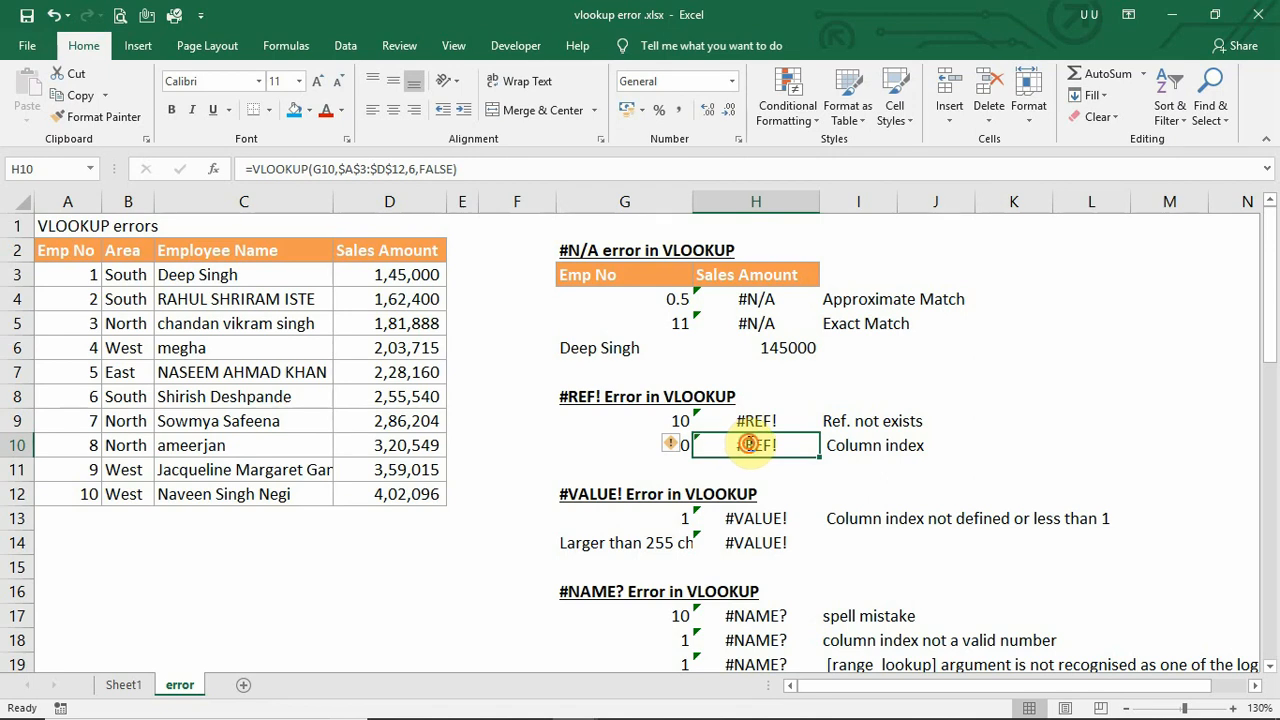
double_click(748, 444)
left_click(916, 445)
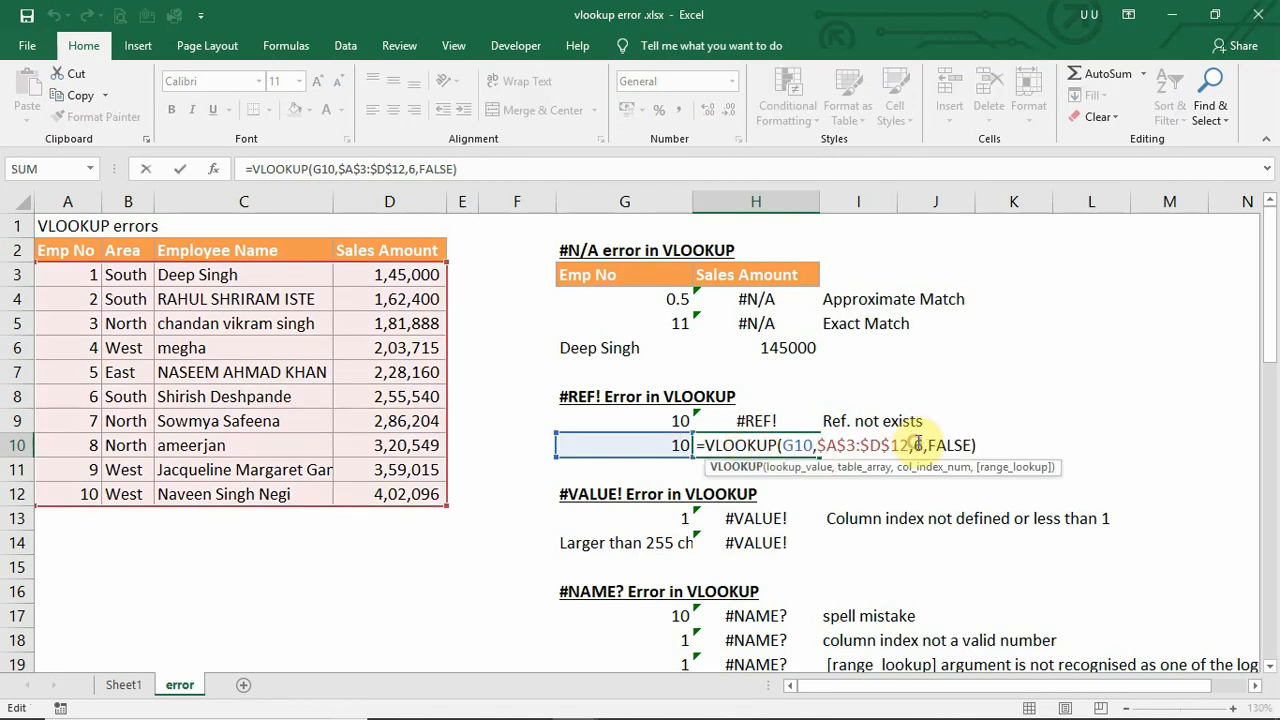
key("BackSpace")
type("4")
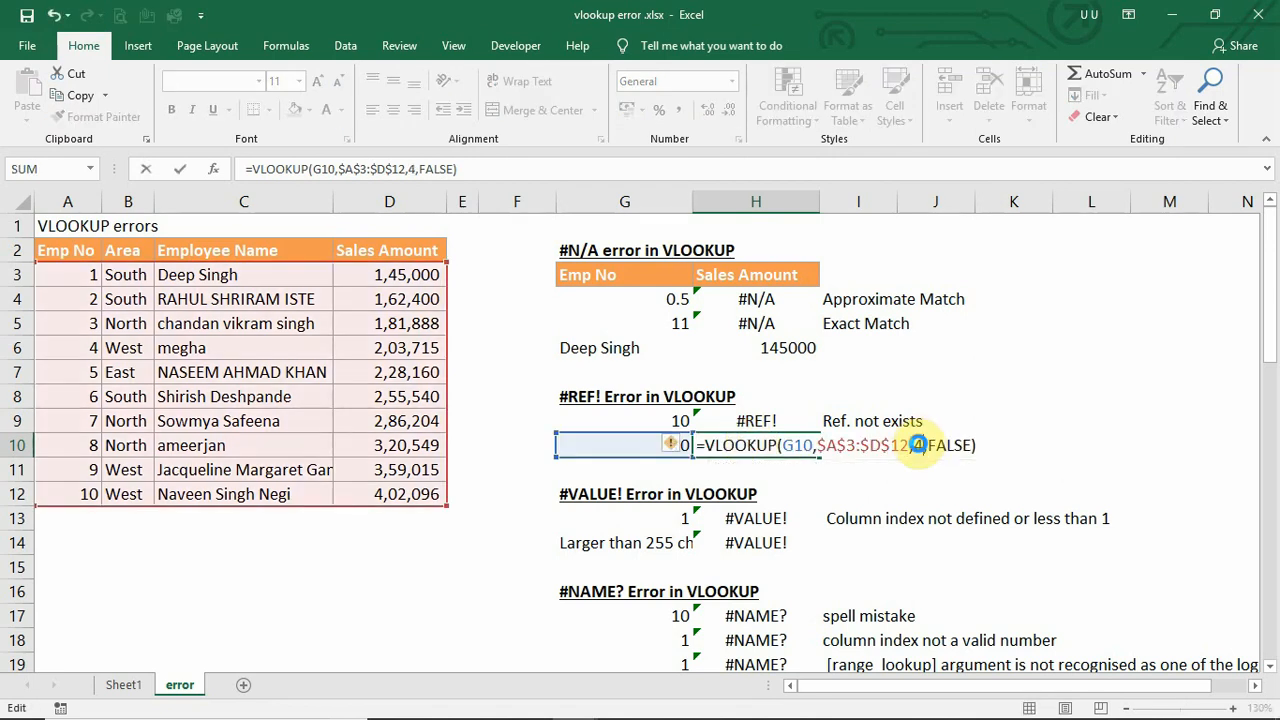
Step: Add a column index of 0.5 to the VLOOKUP formula in H13 under the #VALUE! error heading
left_click(606, 493)
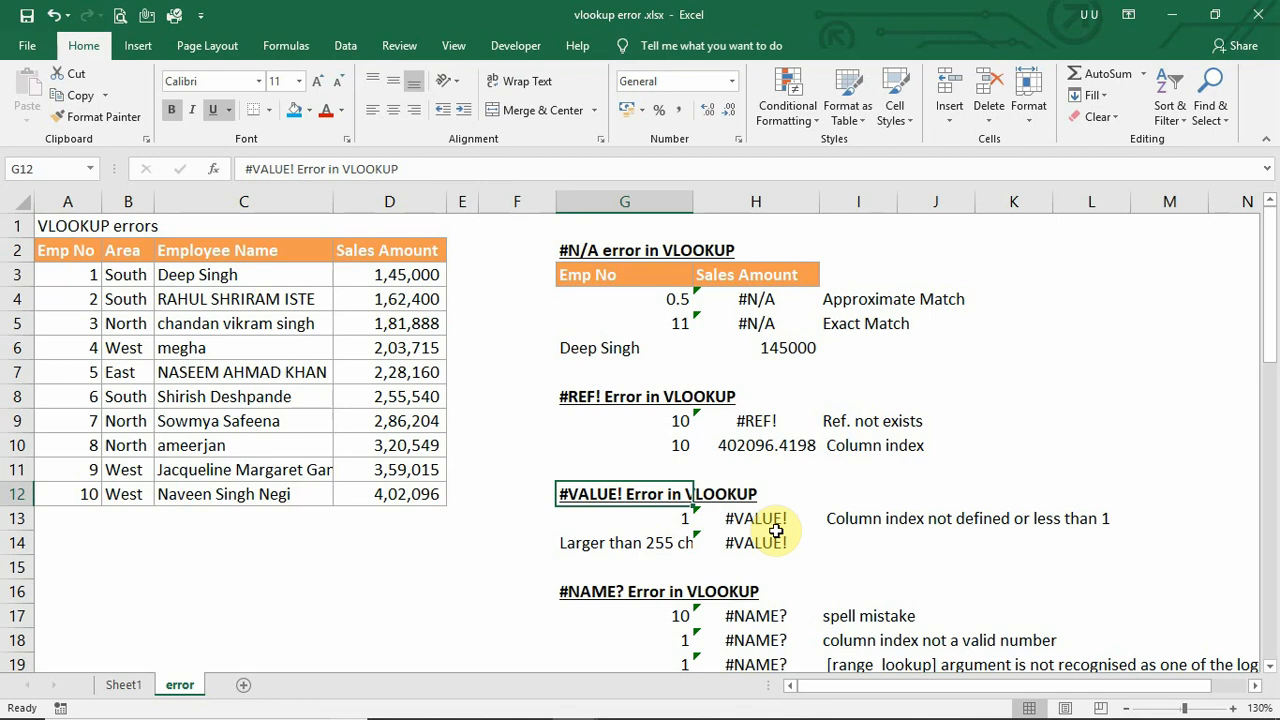
left_click(761, 517)
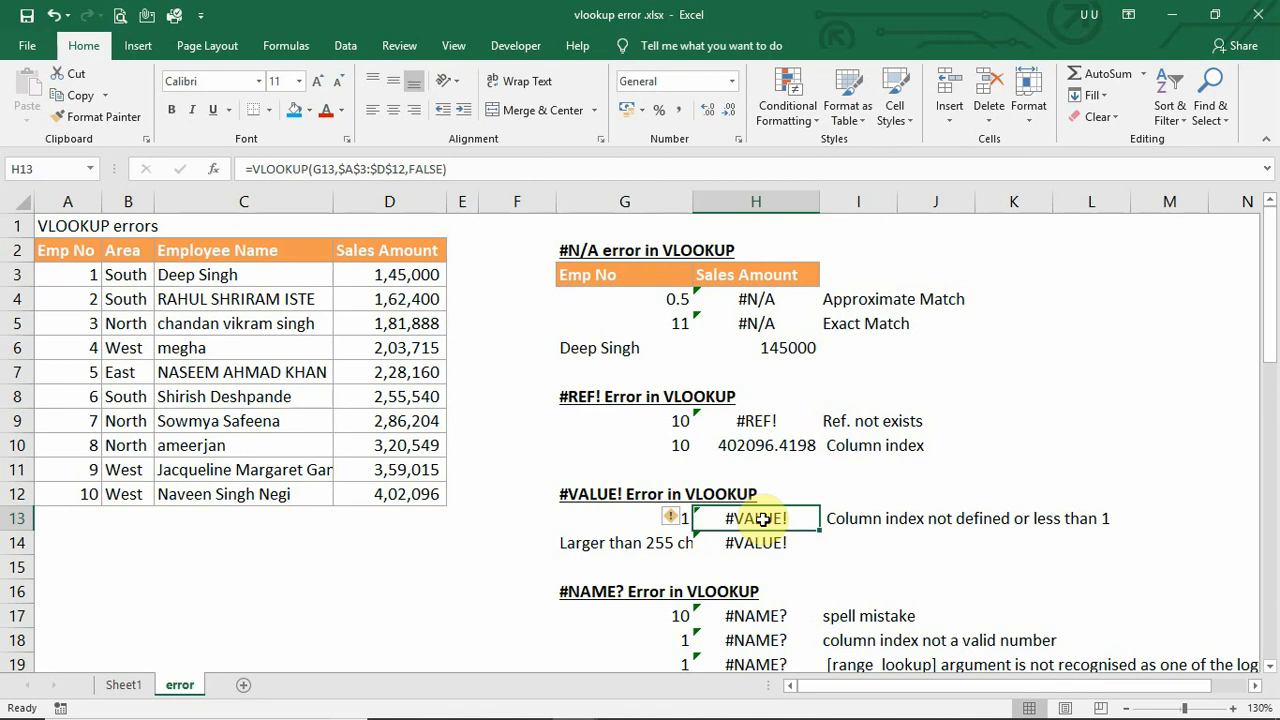
double_click(765, 519)
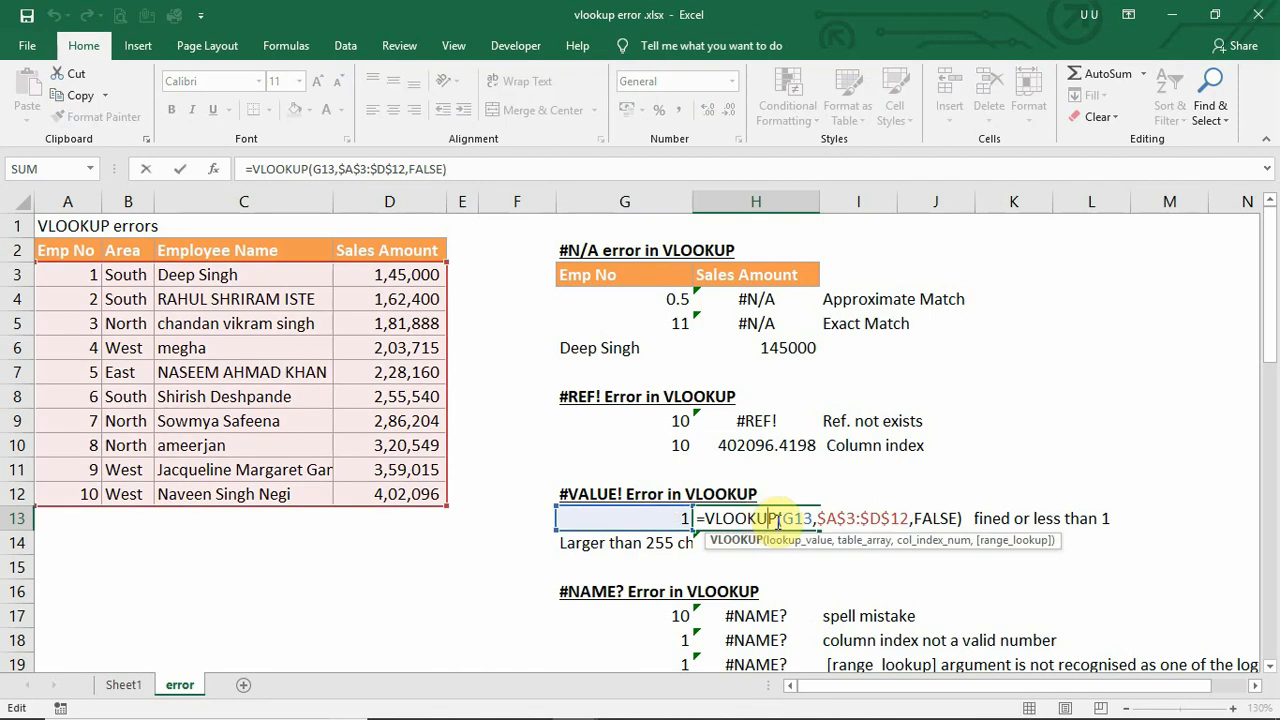
left_click(912, 517)
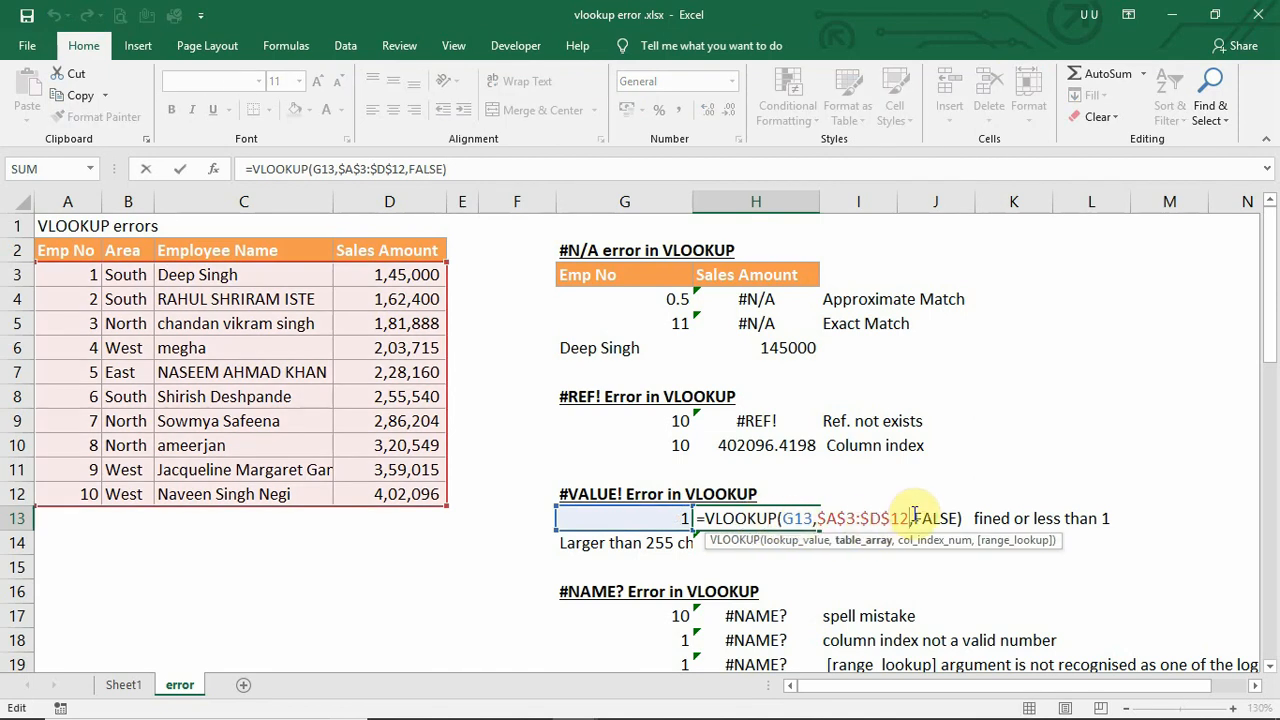
type(",.5,")
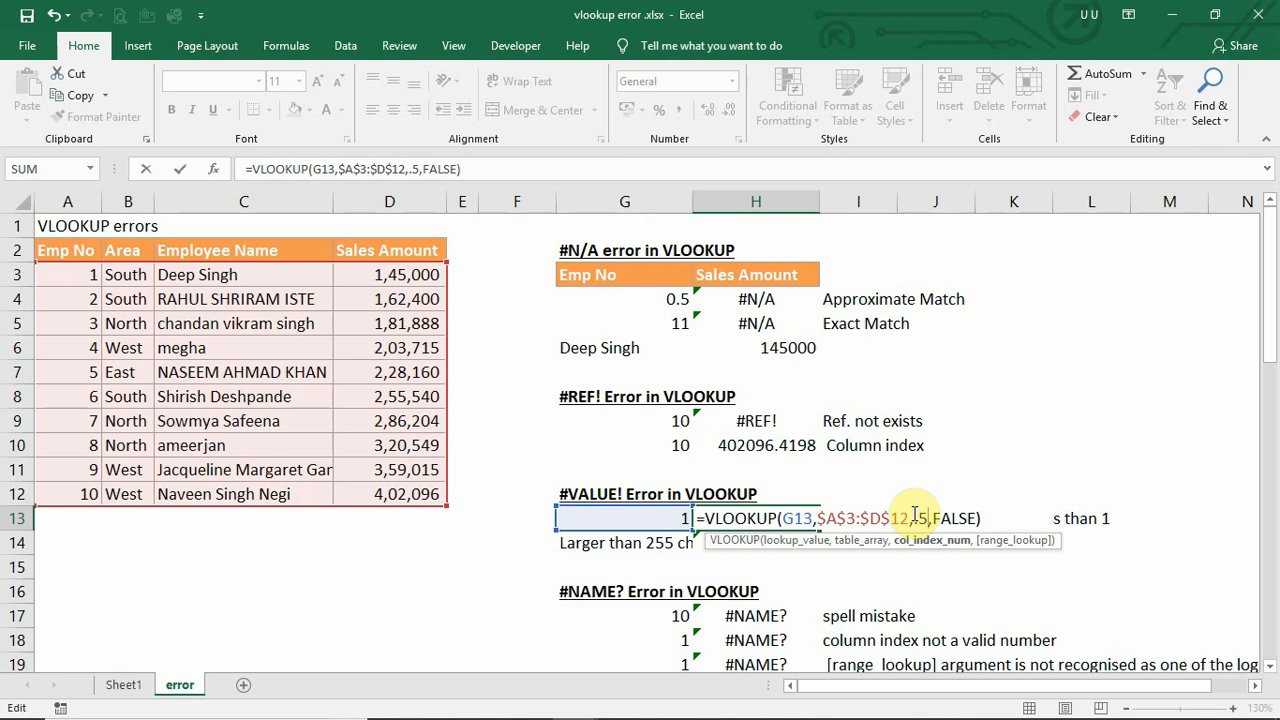
key("Return")
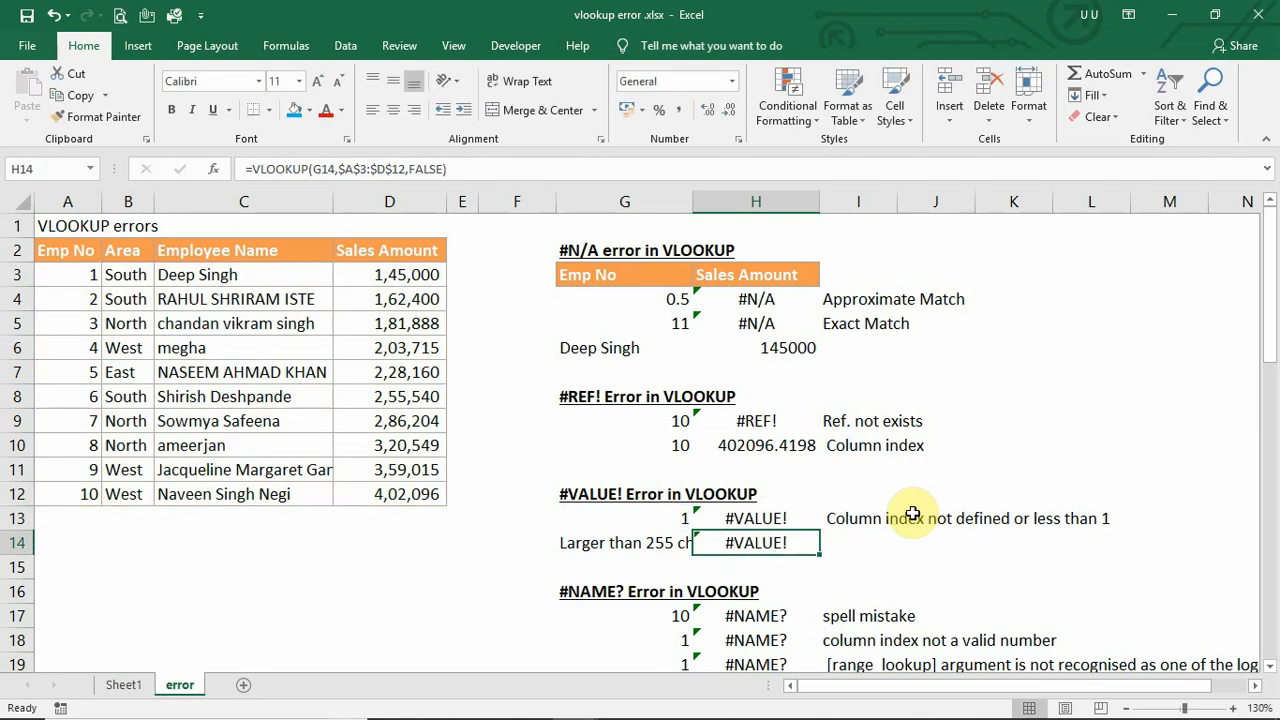
left_click(733, 518)
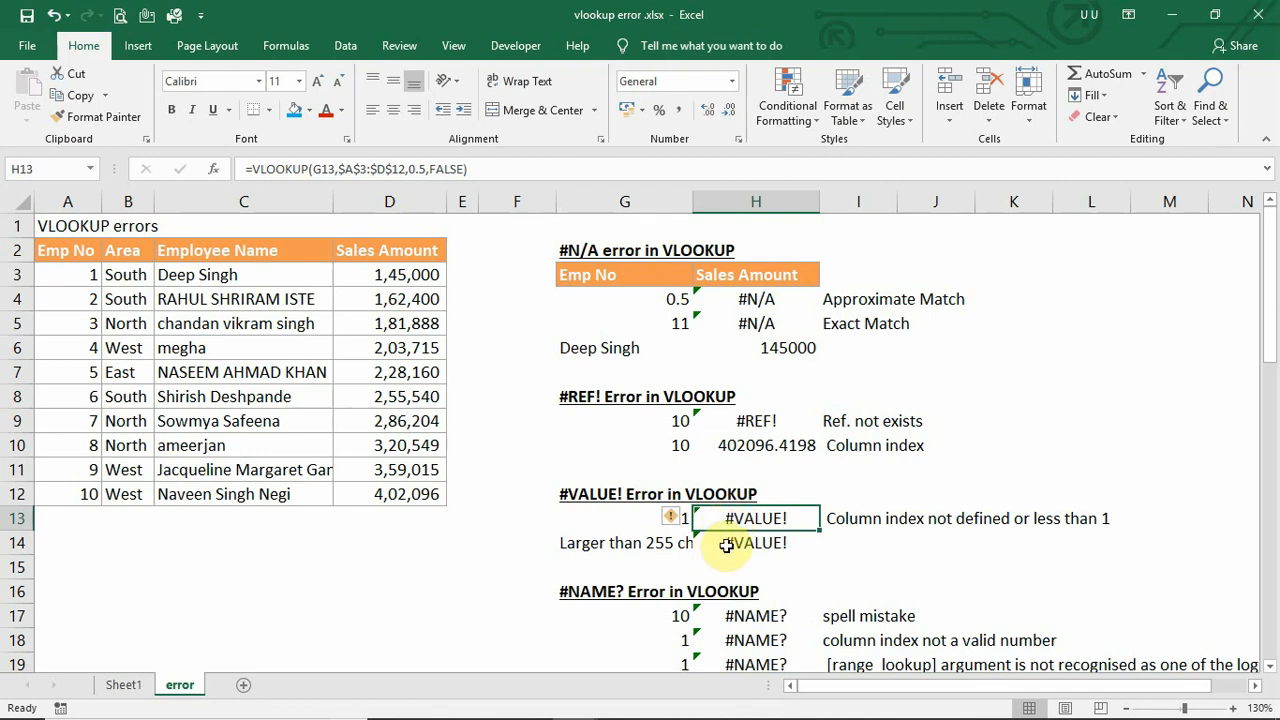
Step: Inspect the VLOOKUP in H14 and the full text of its overlong lookup value in G14
left_click(727, 545)
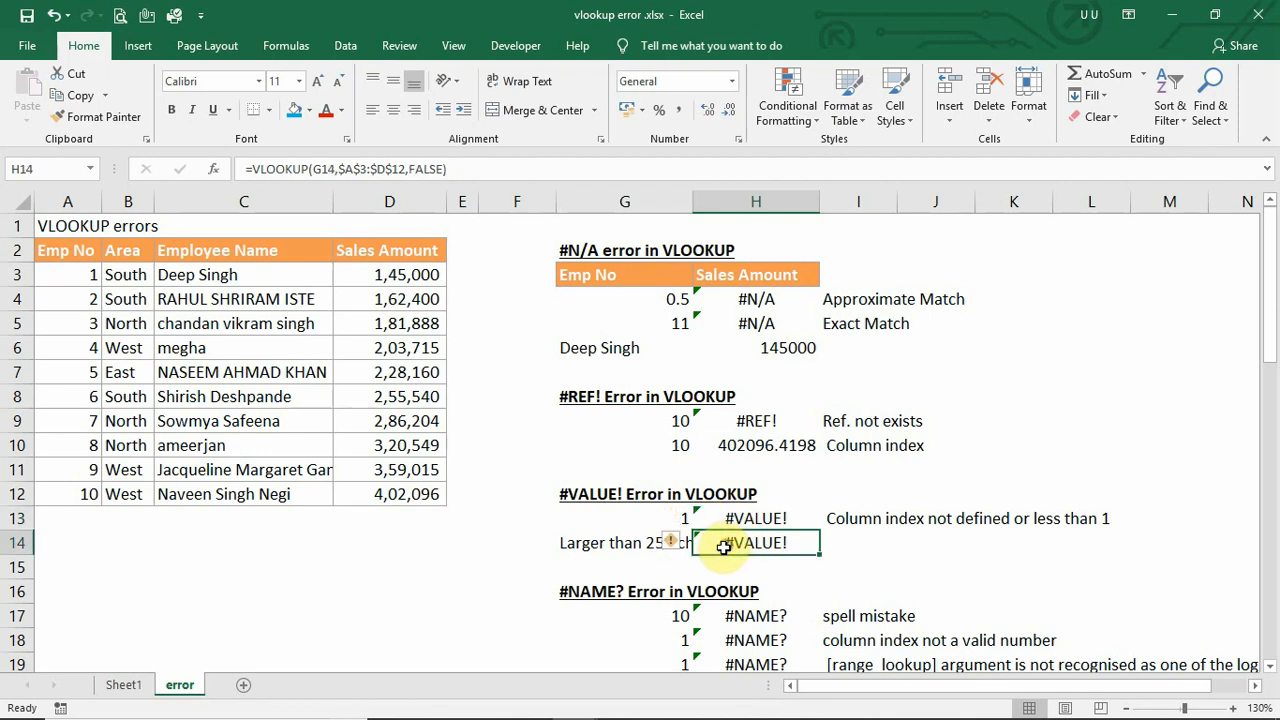
left_click(613, 546)
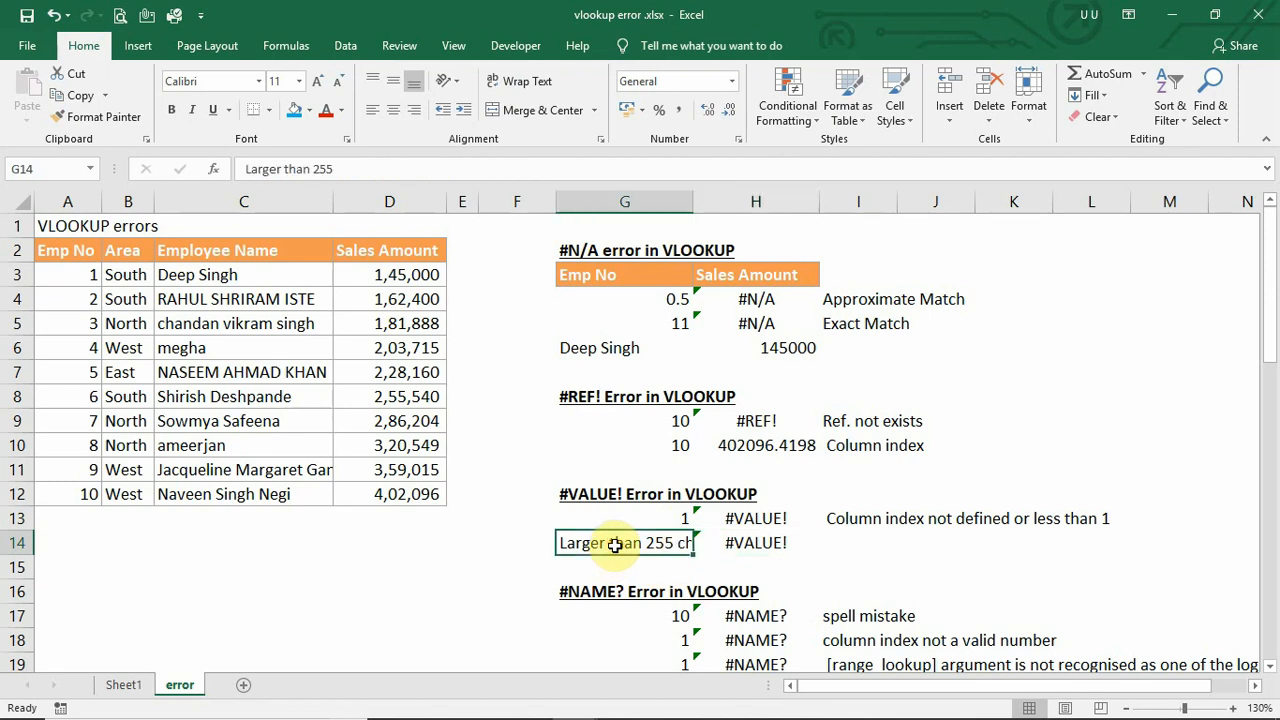
left_click(745, 542)
double_click(625, 546)
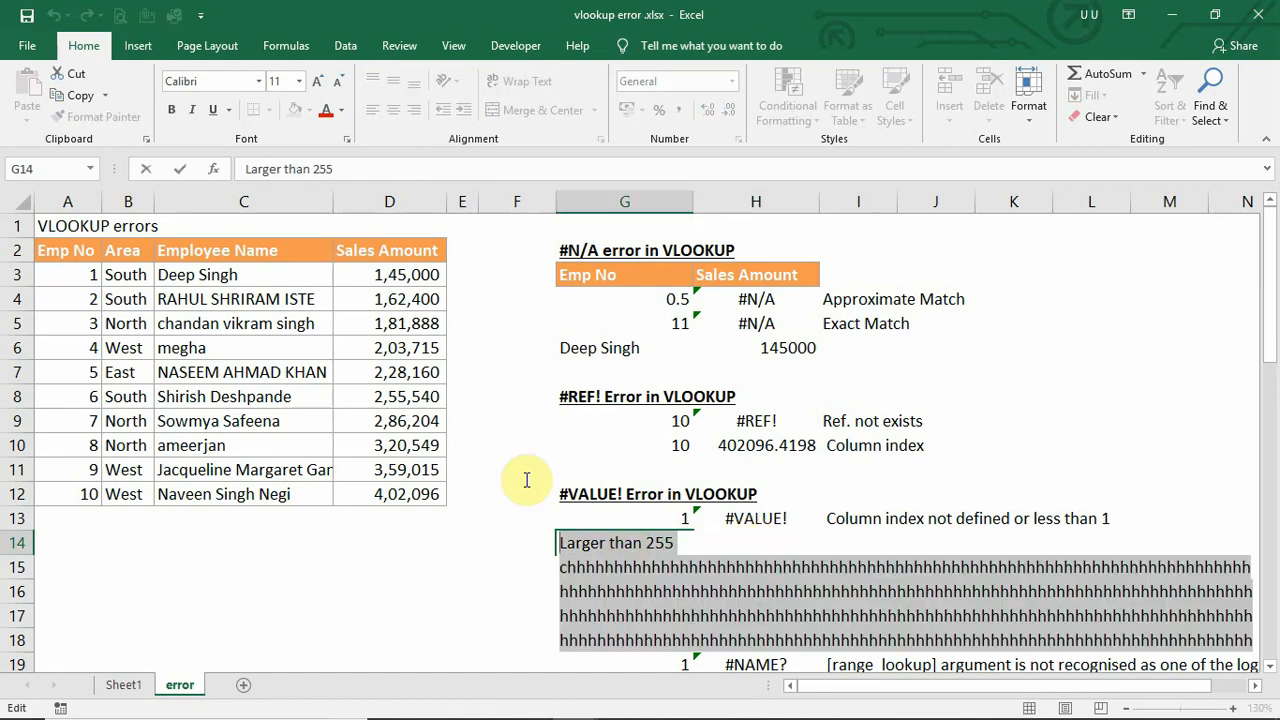
key("Tab")
Step: Correct the misspelled function name in the H17 formula to VLOOKUP
scroll(578, 446, "down", 2)
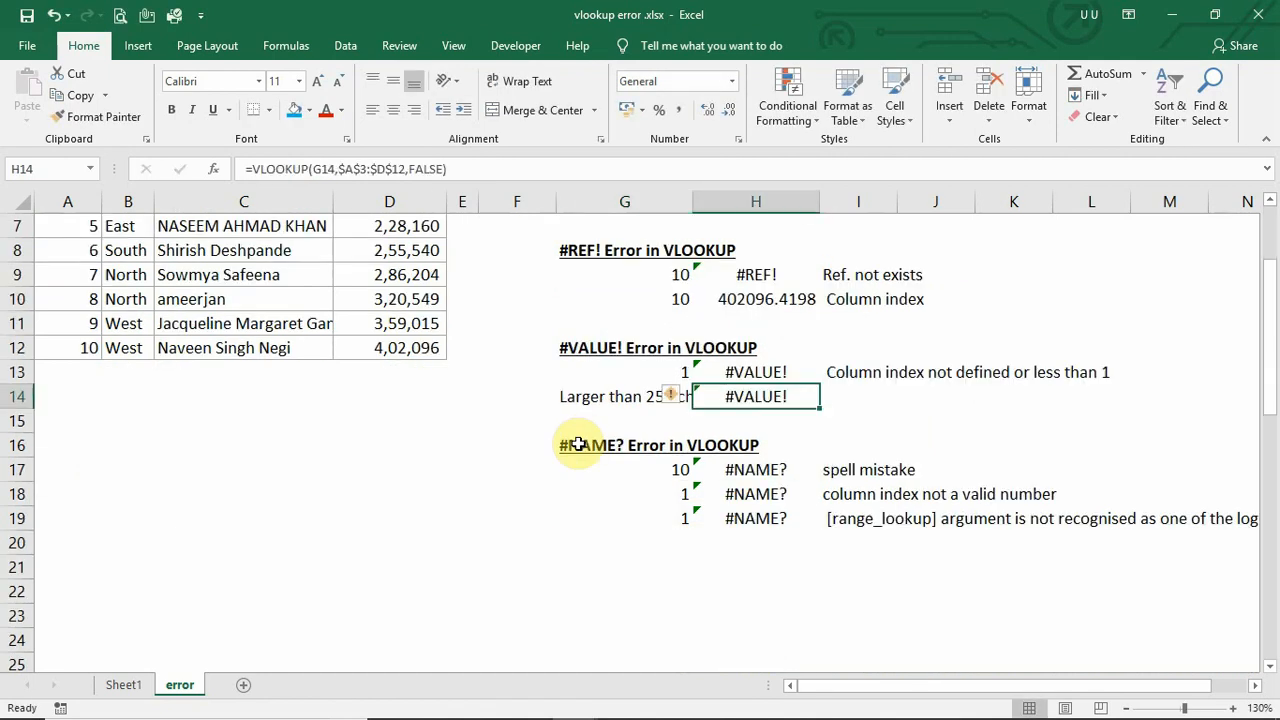
left_click(574, 446)
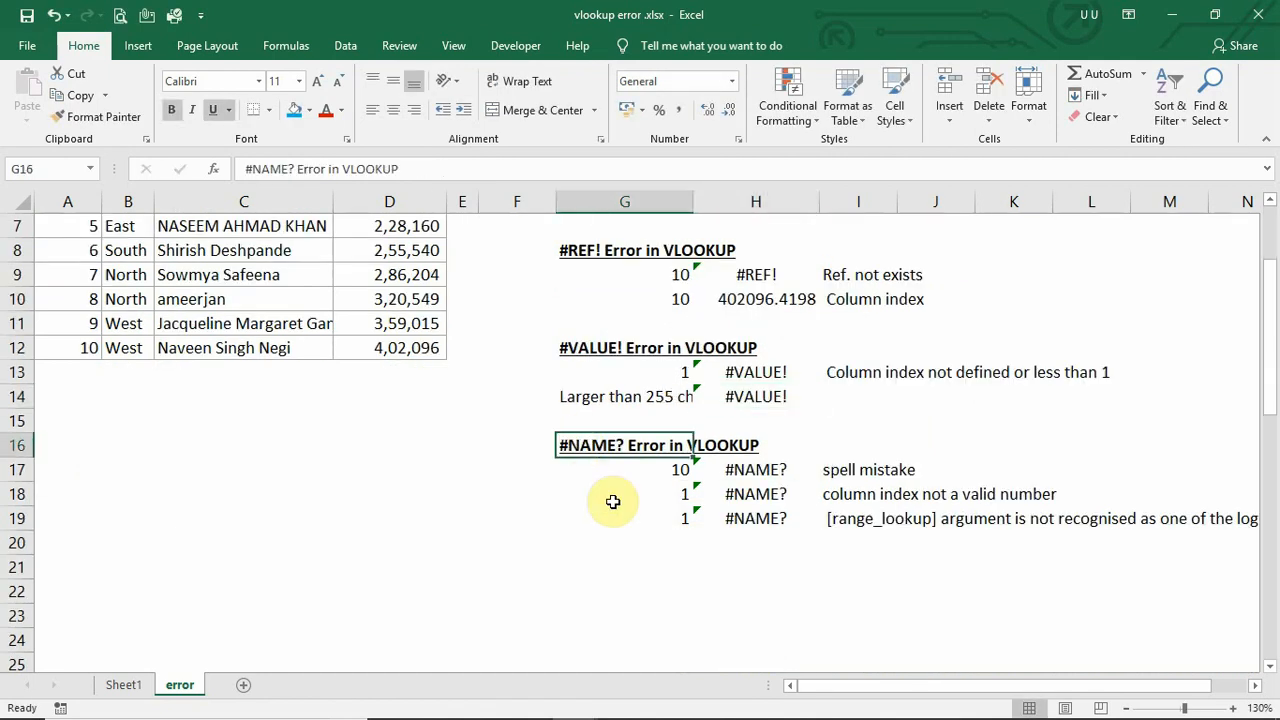
left_click(734, 474)
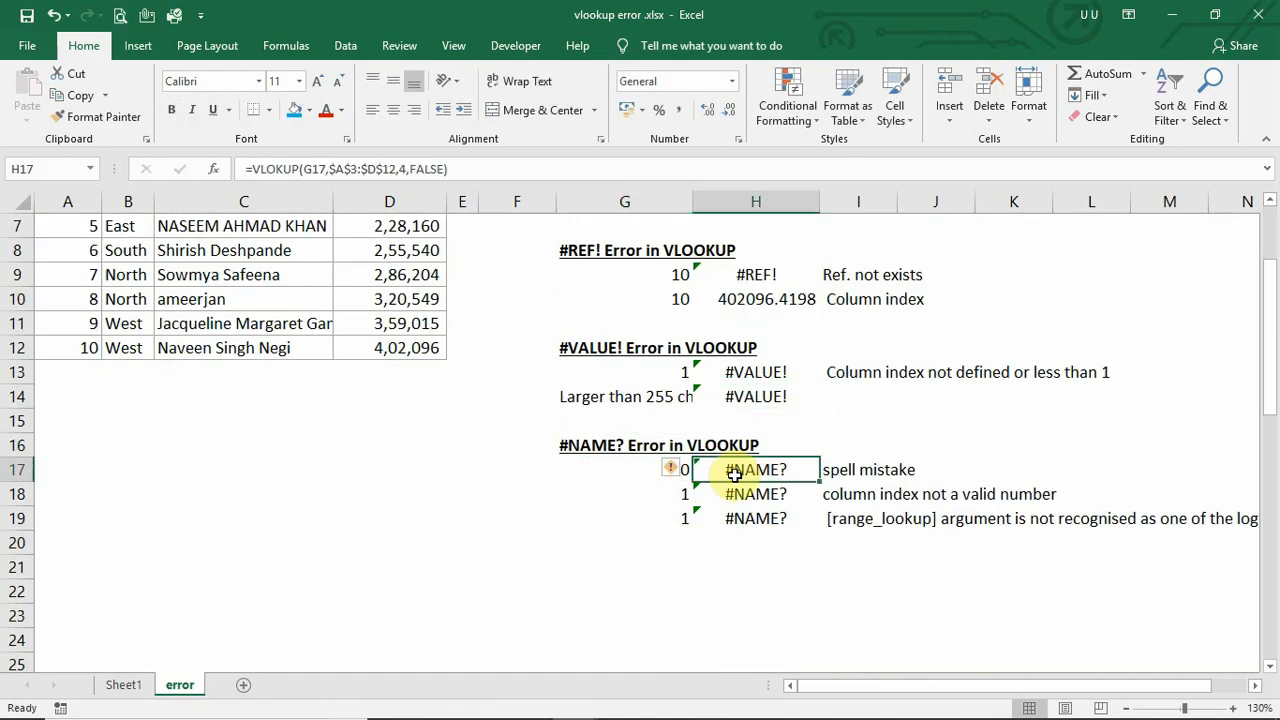
double_click(734, 474)
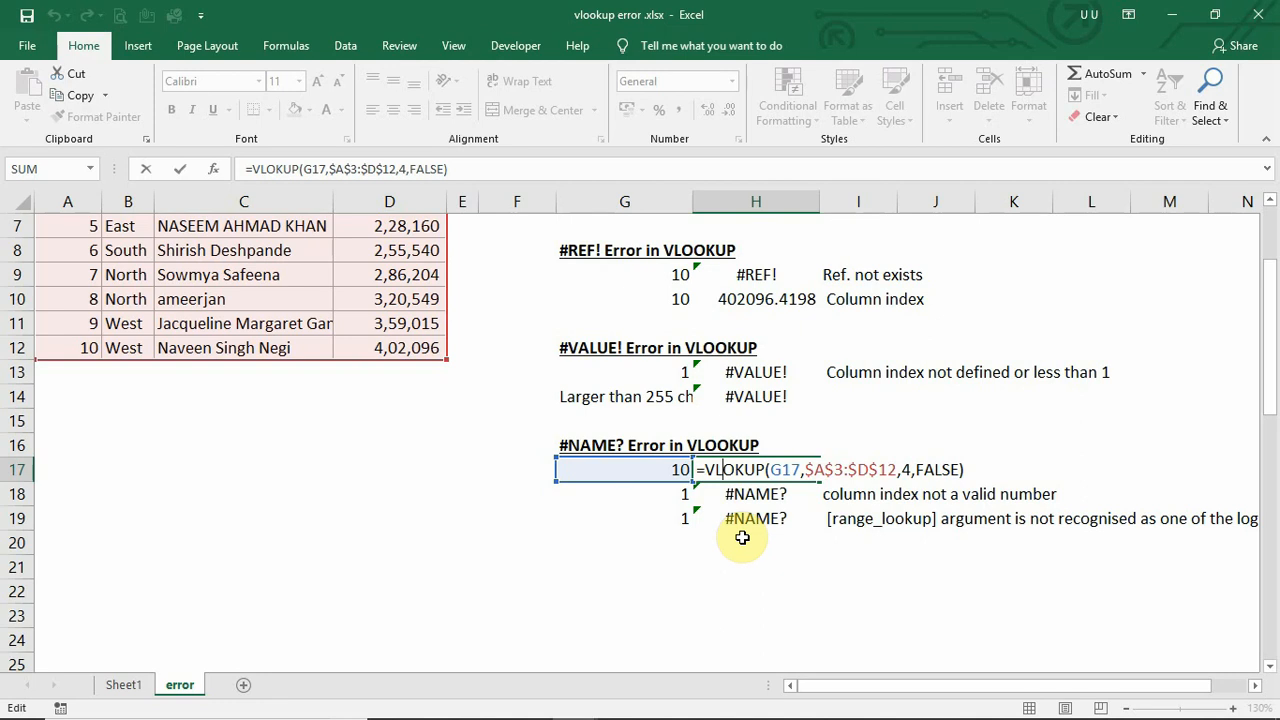
type("o")
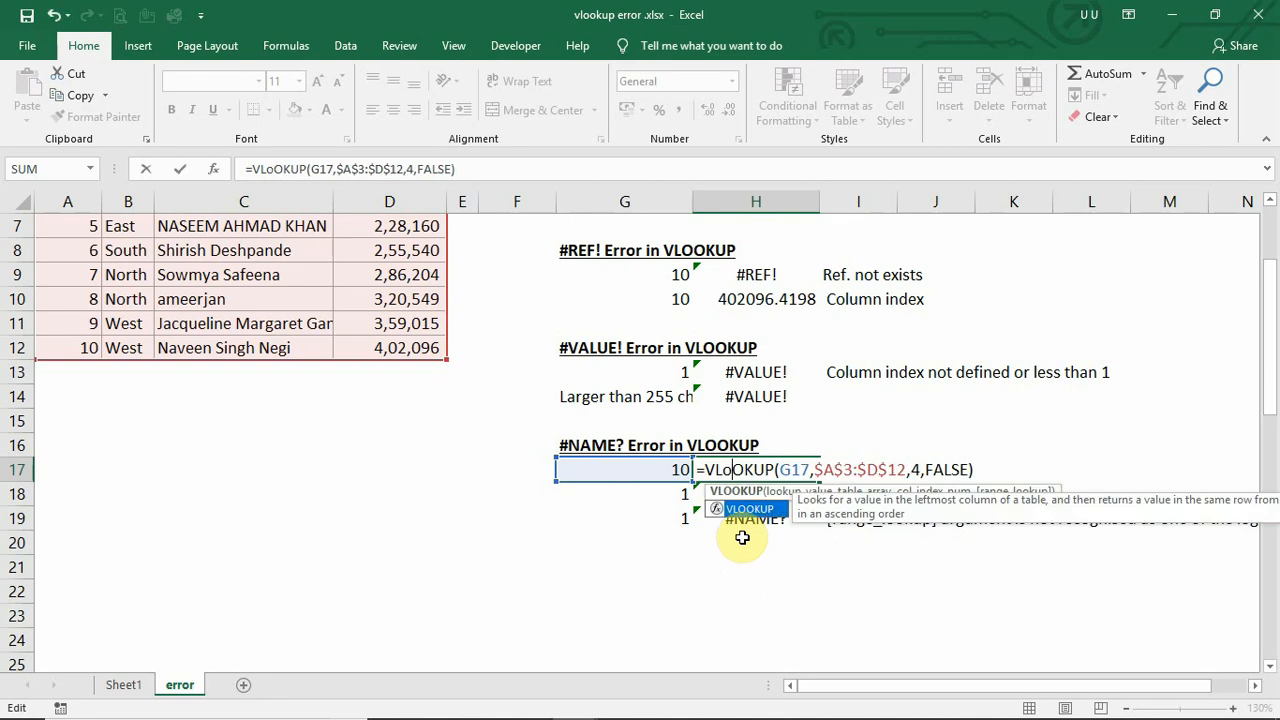
key("ctrl+Return")
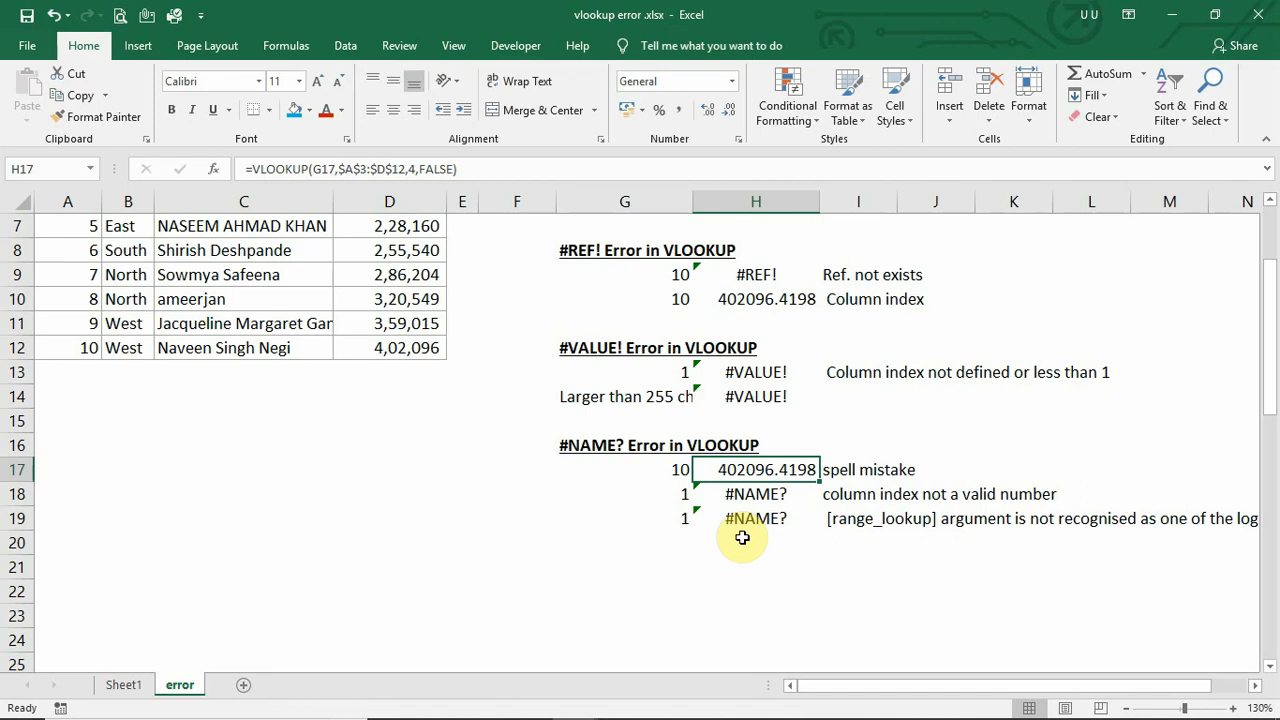
Step: Inspect the VLOOKUP in H18, highlighting its column index argument
left_click(740, 494)
double_click(750, 494)
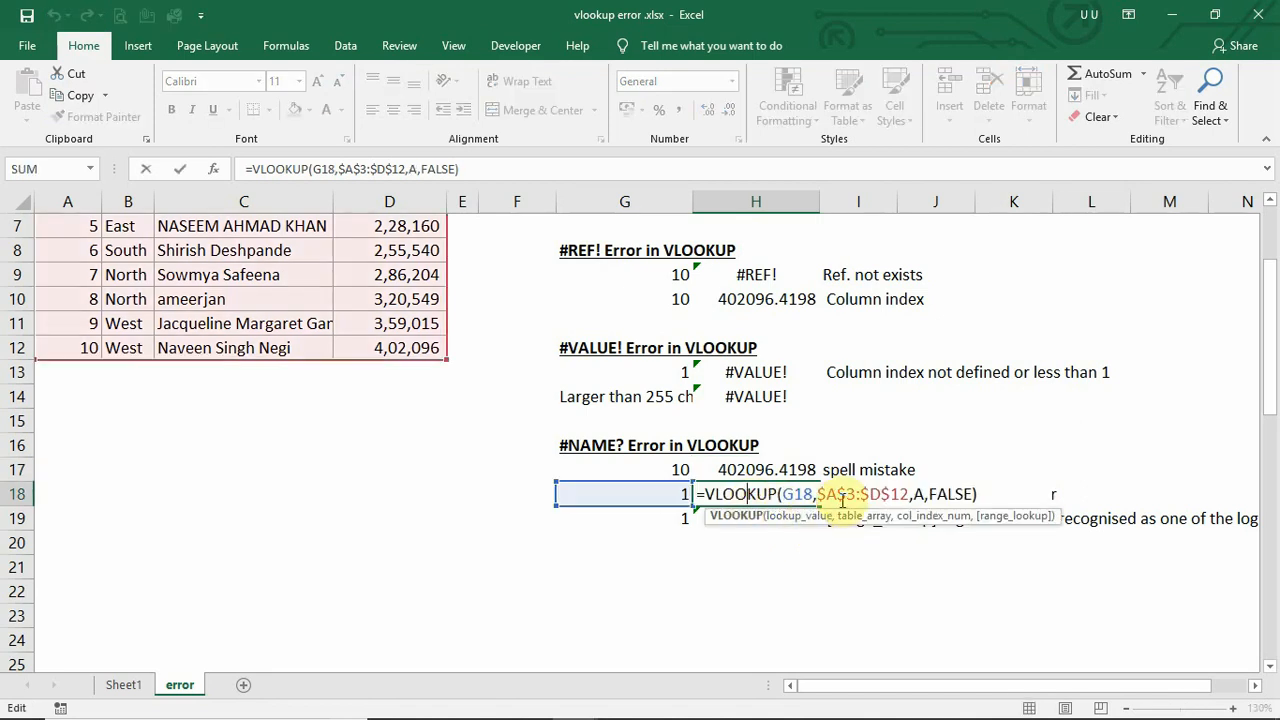
left_click(924, 494)
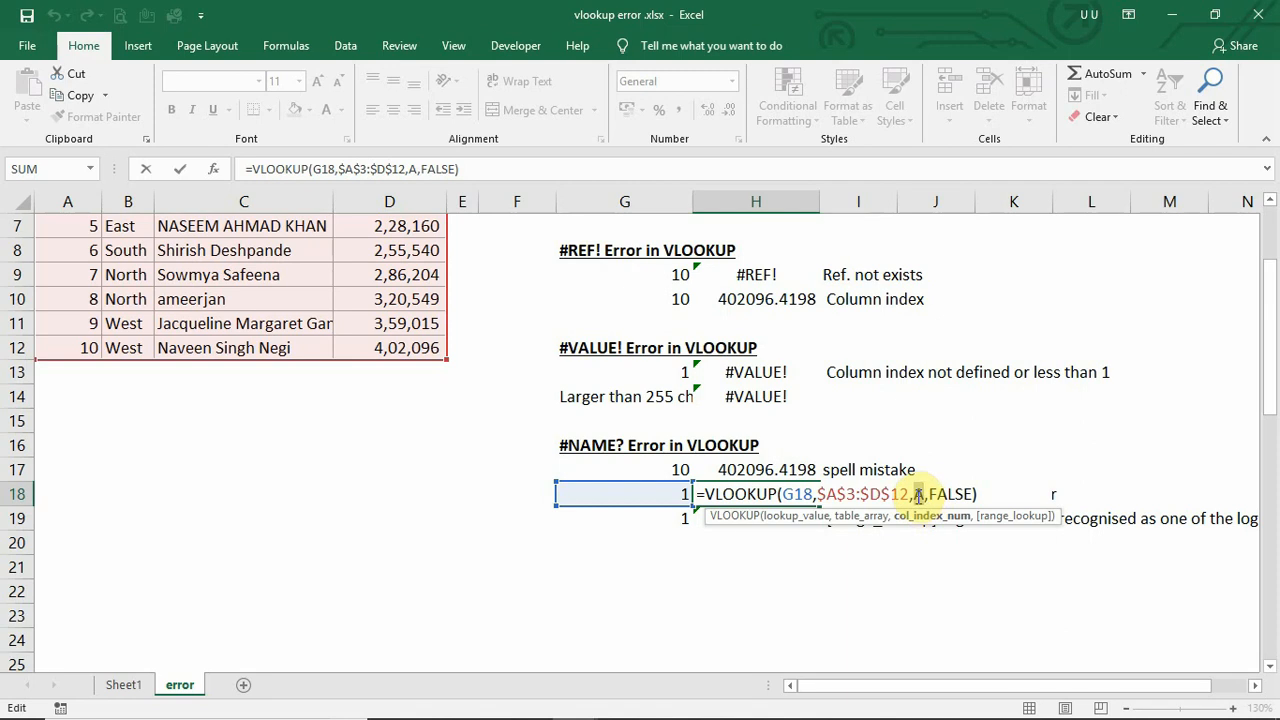
key("Return")
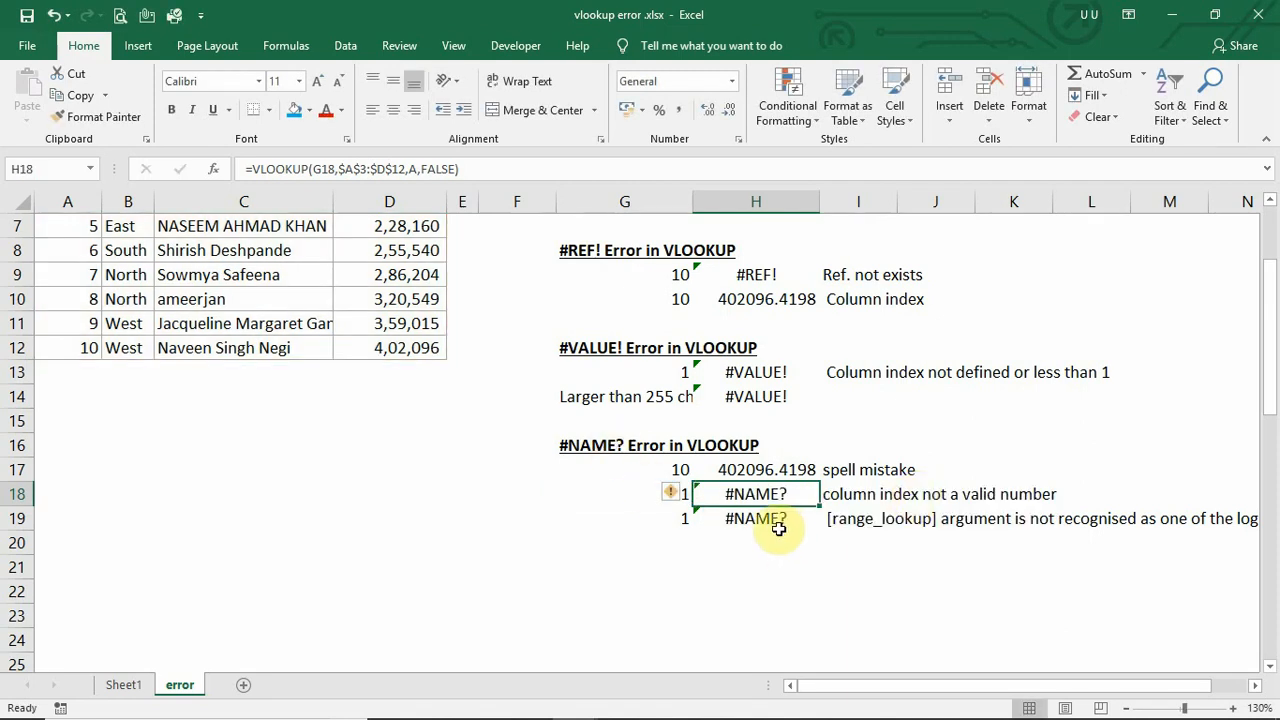
Step: Inspect the VLOOKUP in H19, highlighting its range_lookup argument
double_click(772, 518)
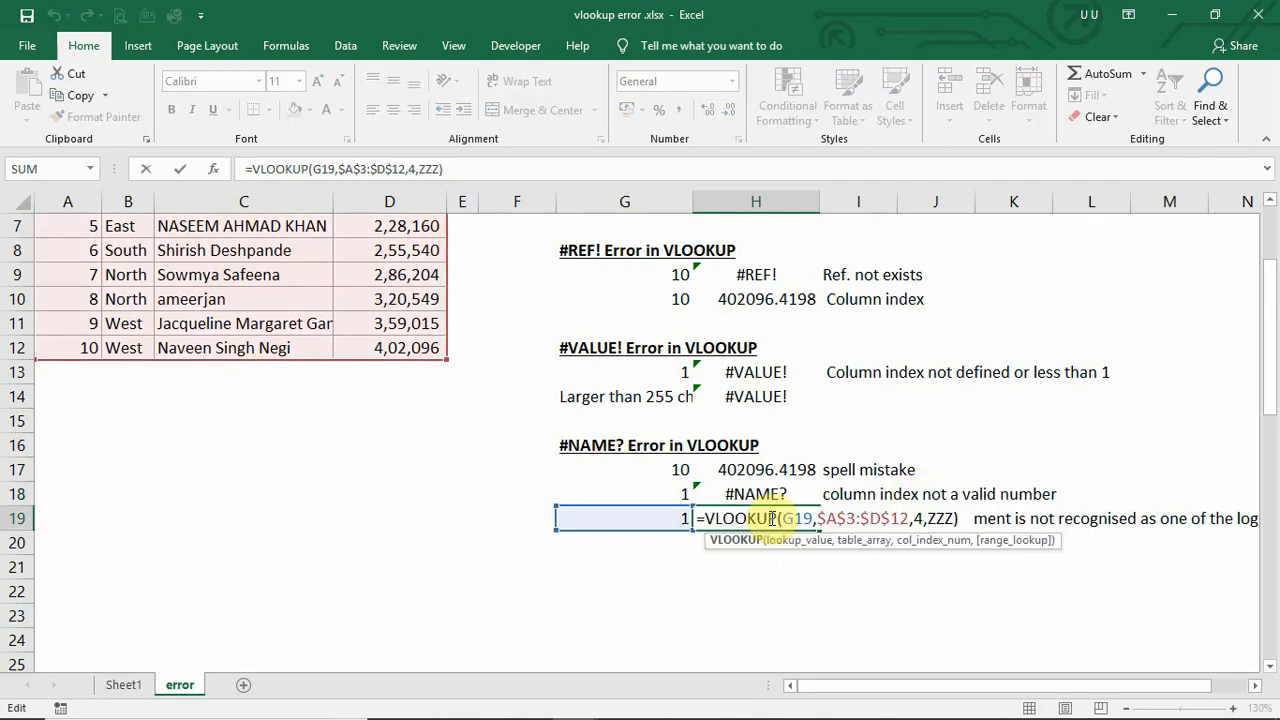
left_click(927, 520)
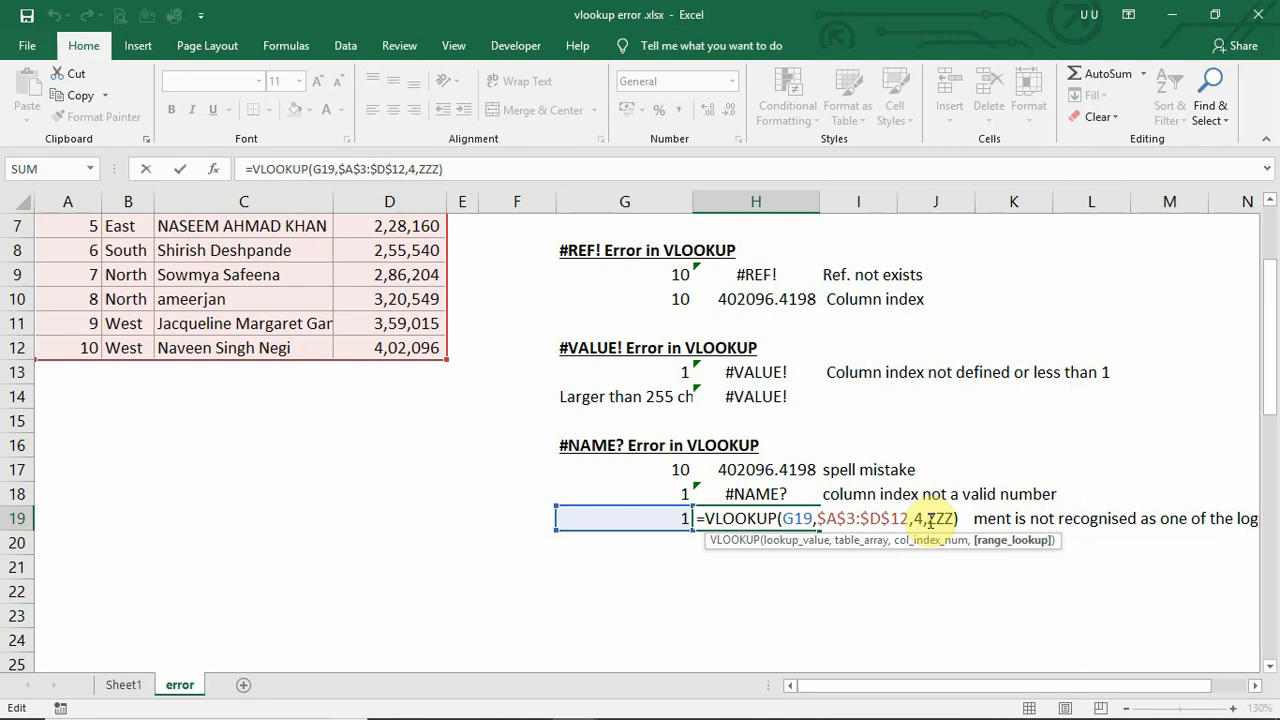
left_click_drag(929, 519, 952, 518)
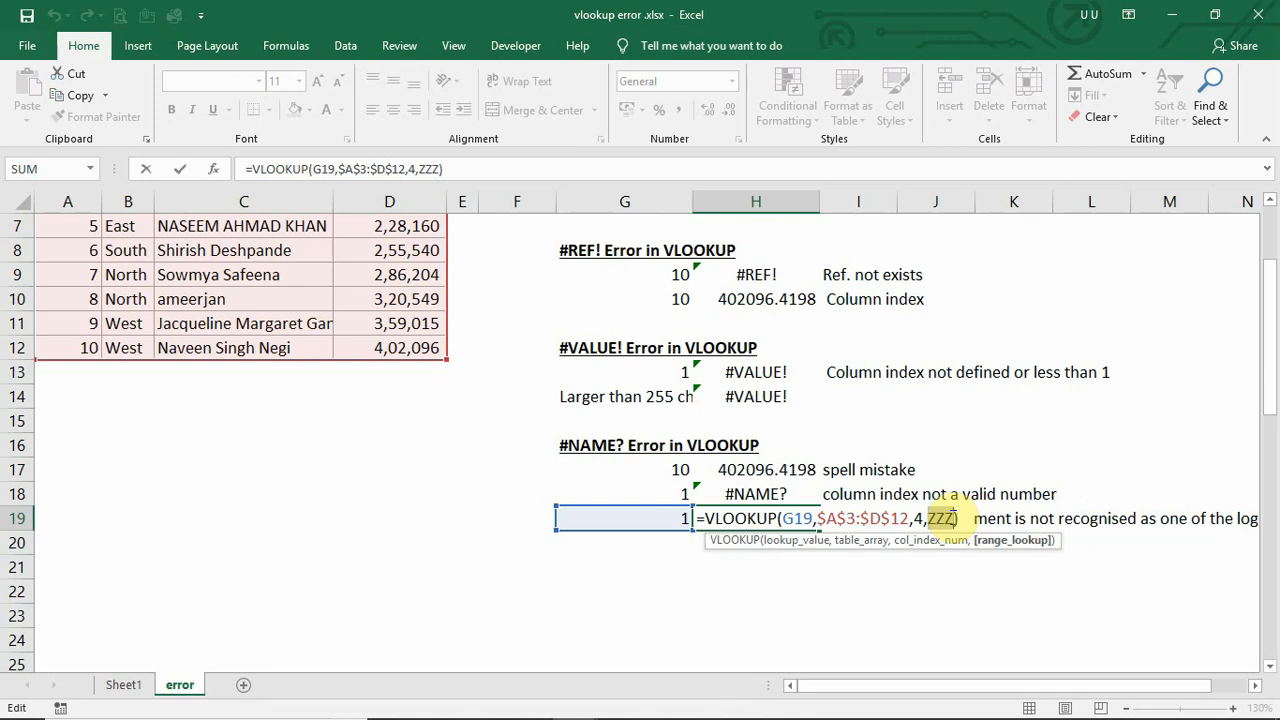
key("Return")
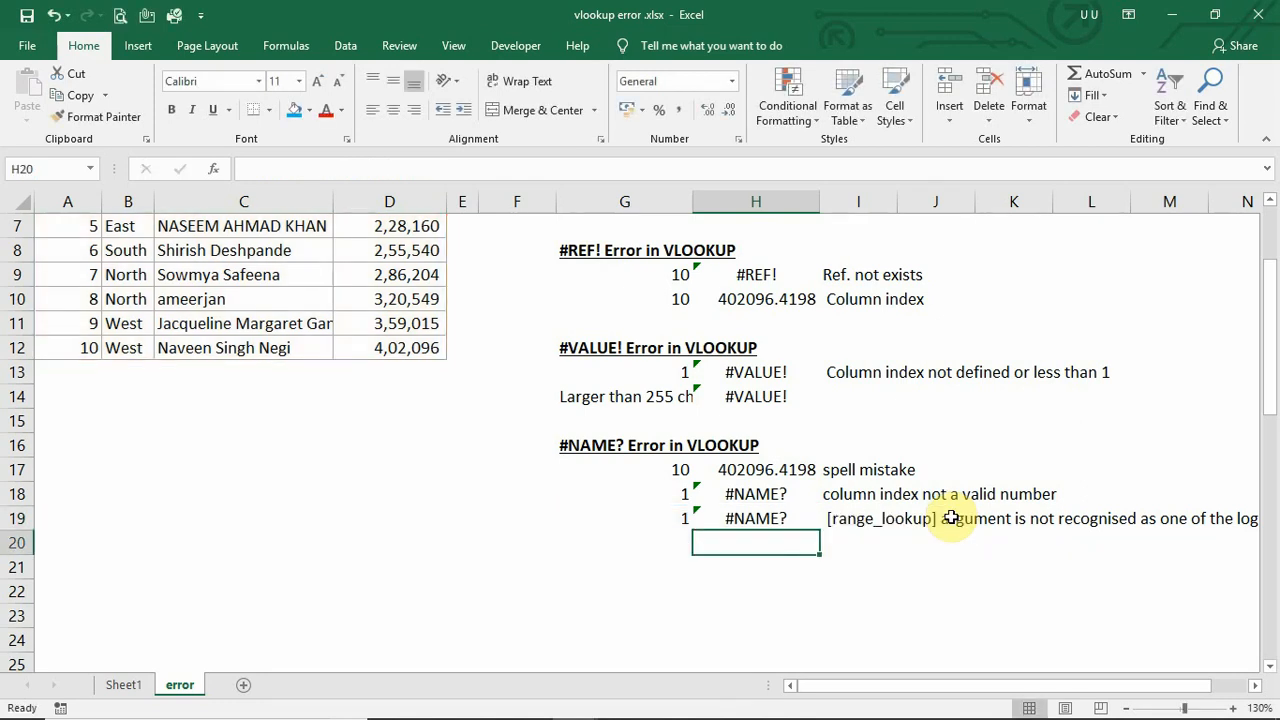
Step: Set the range_lookup argument of the VLOOKUP in H19 to 0
key("Up")
key("F2")
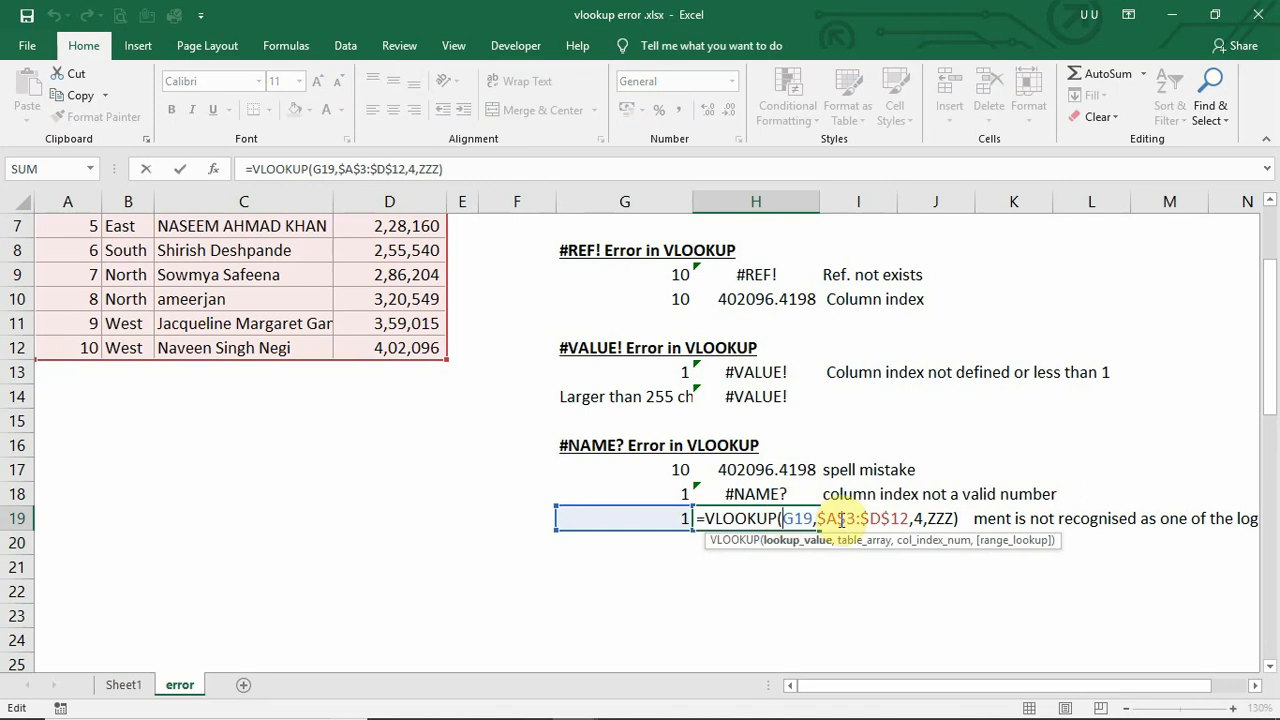
double_click(942, 518)
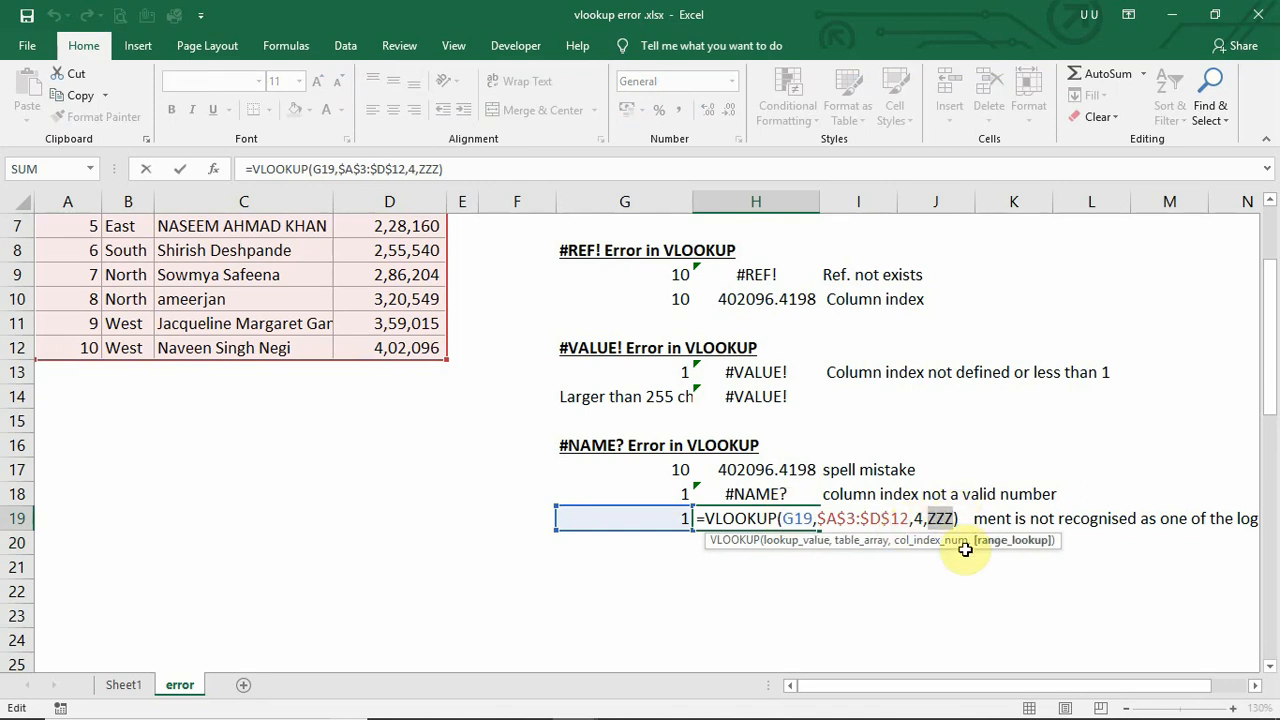
type("0")
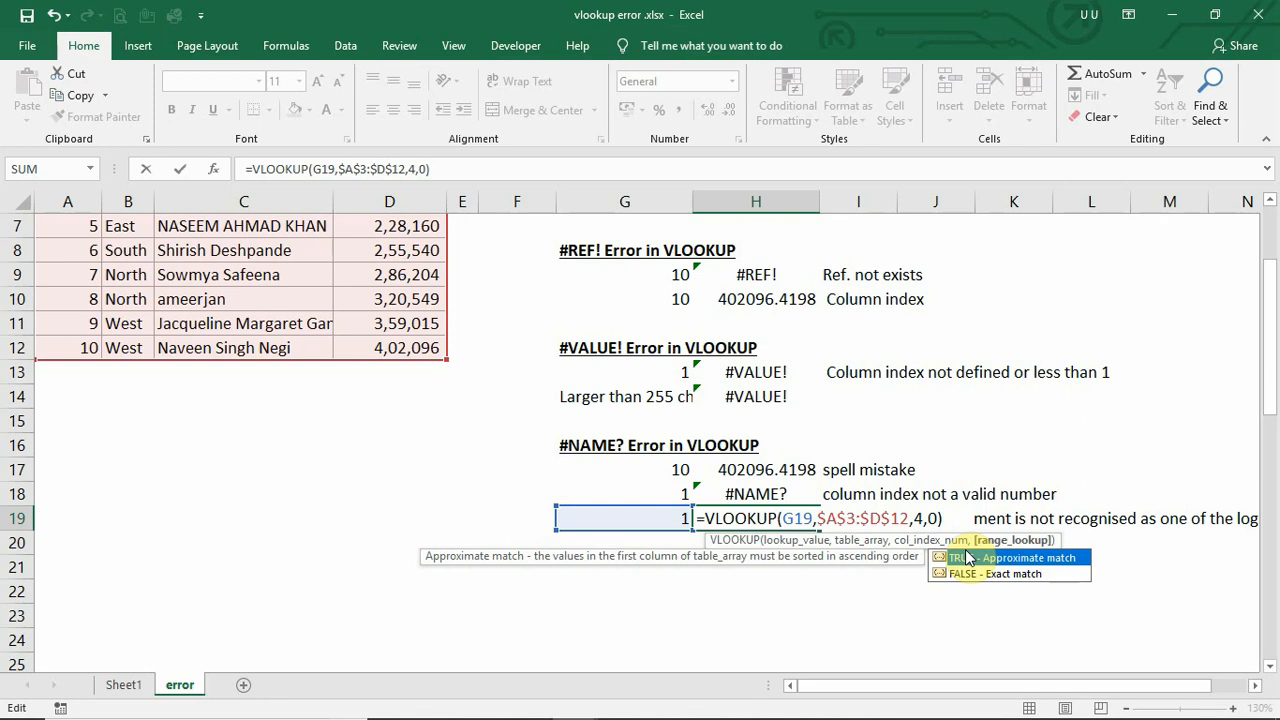
key("Return")
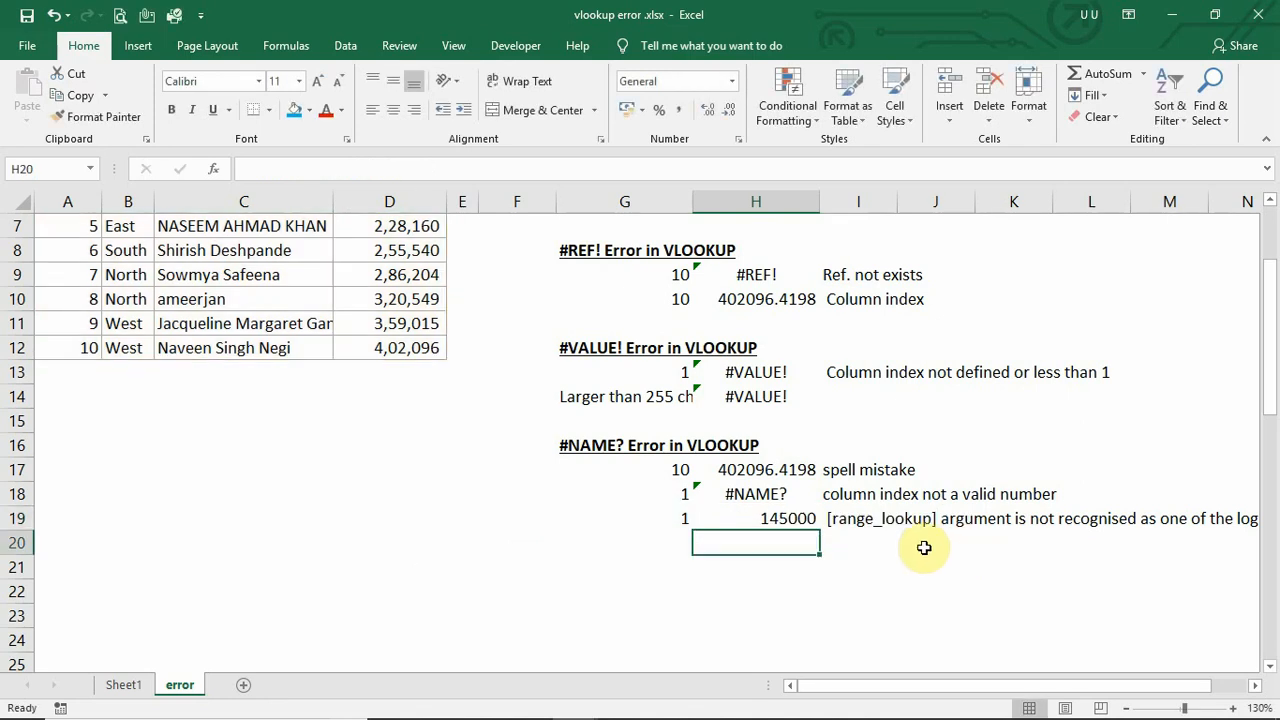
left_click(779, 520)
scroll(544, 559, "up", 2)
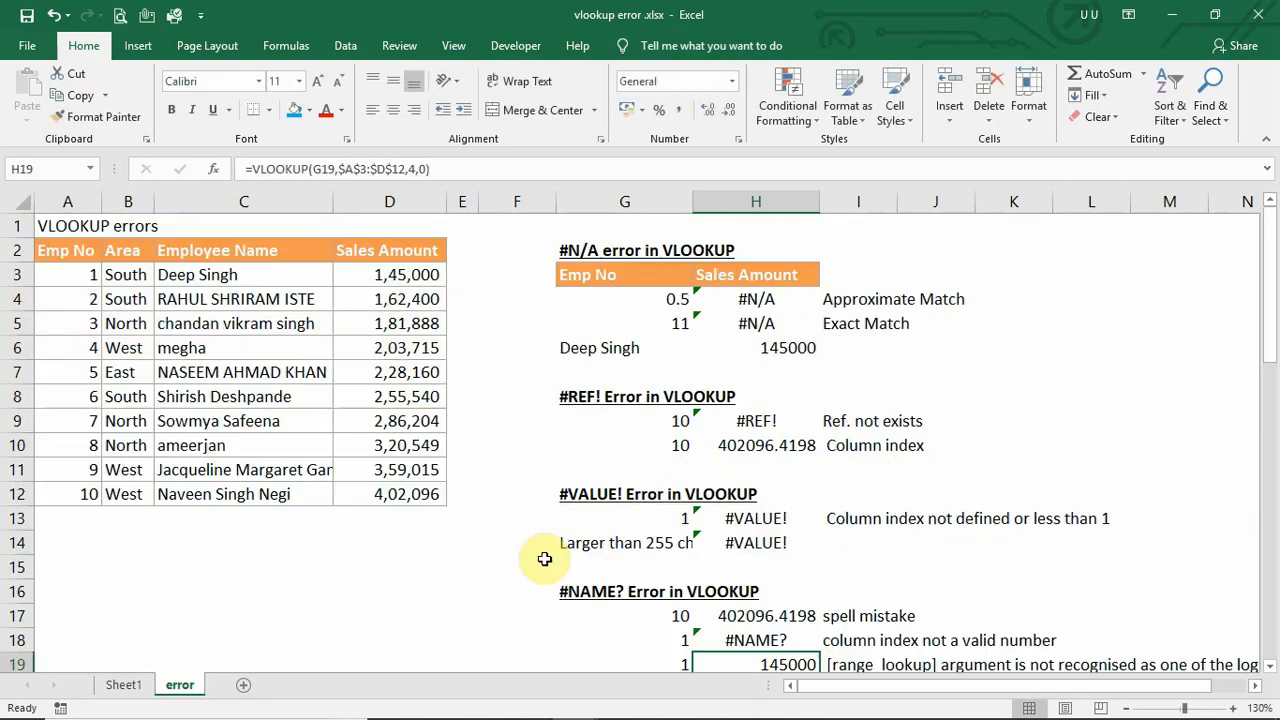